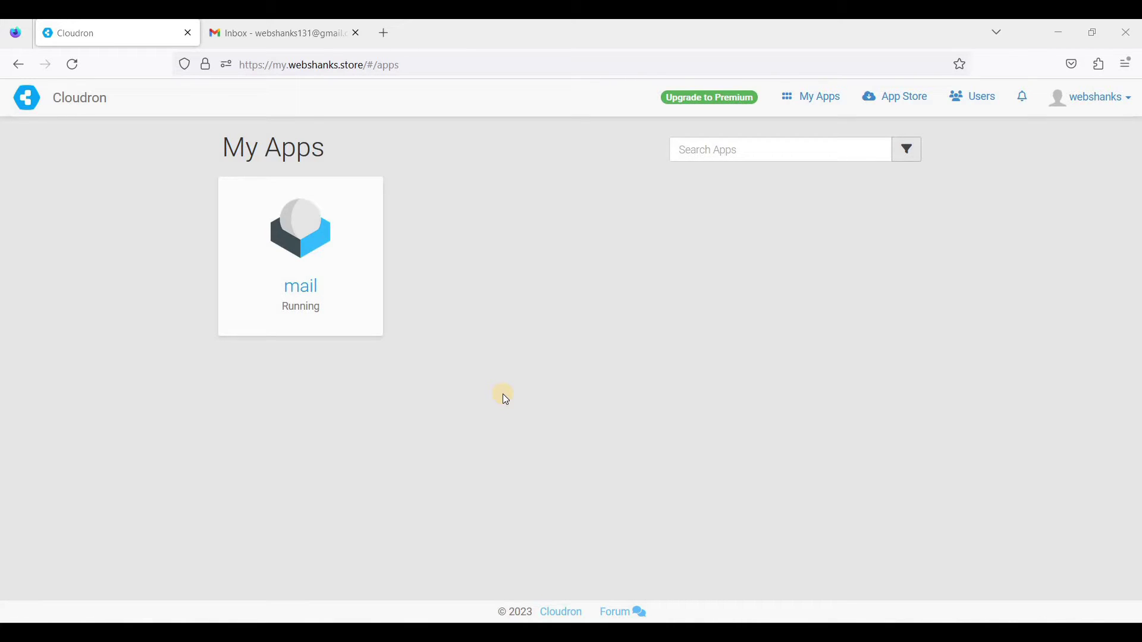
- Log into Roundcube Webmail with the mailbox address and saved password, declining Firefox's save-login prompt
left_click(276, 294)
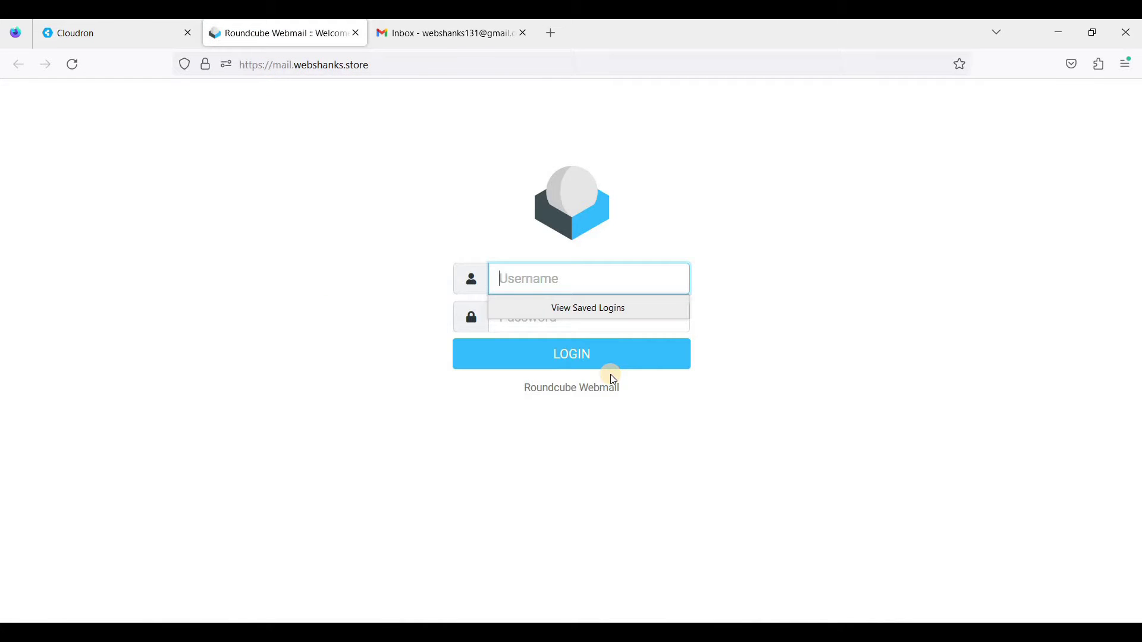
type("h")
key("BackSpace")
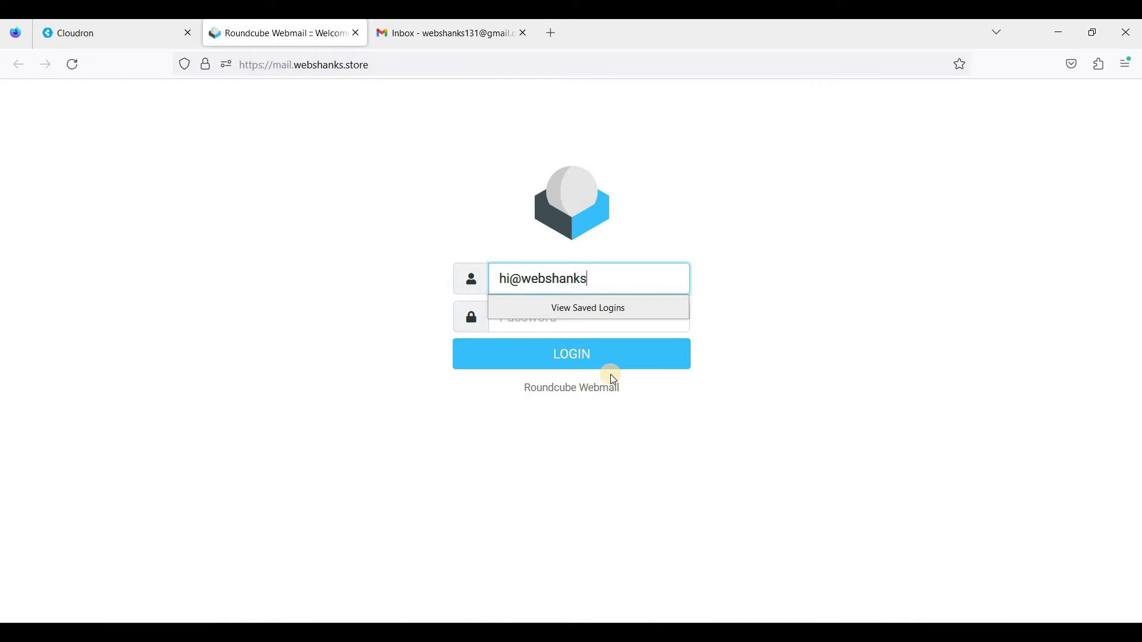
key("Tab")
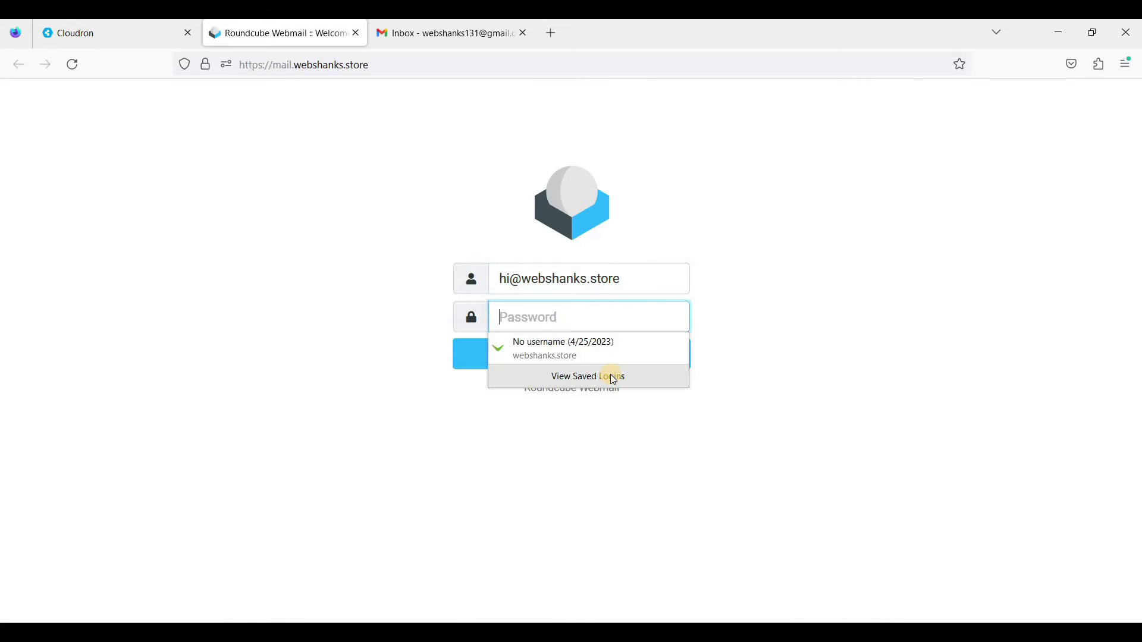
left_click(521, 342)
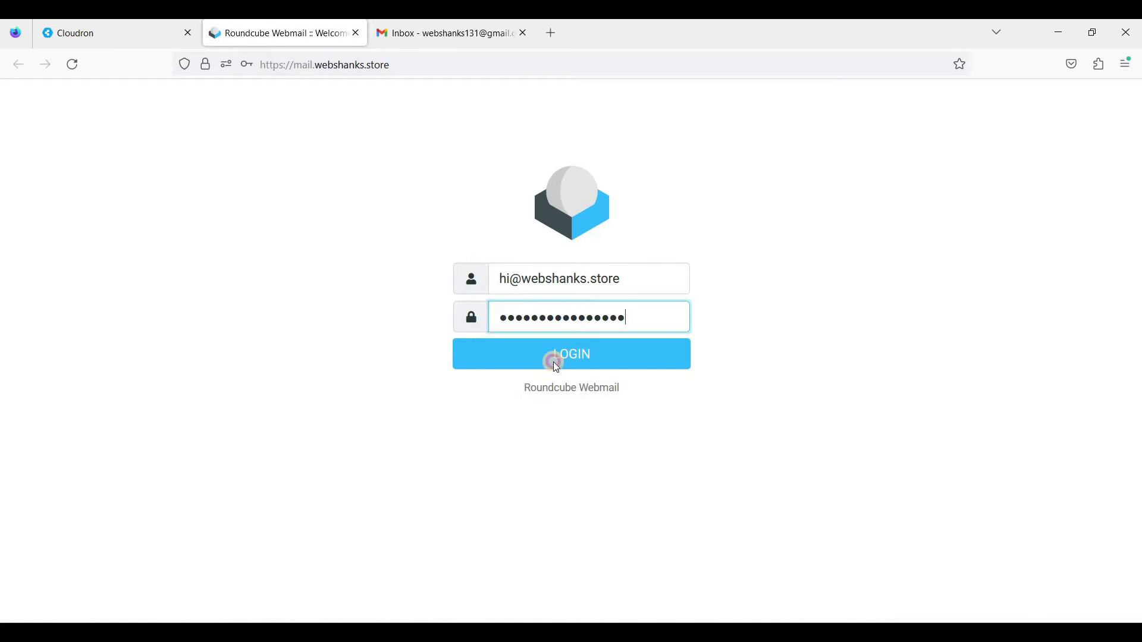
left_click(554, 358)
left_click(447, 249)
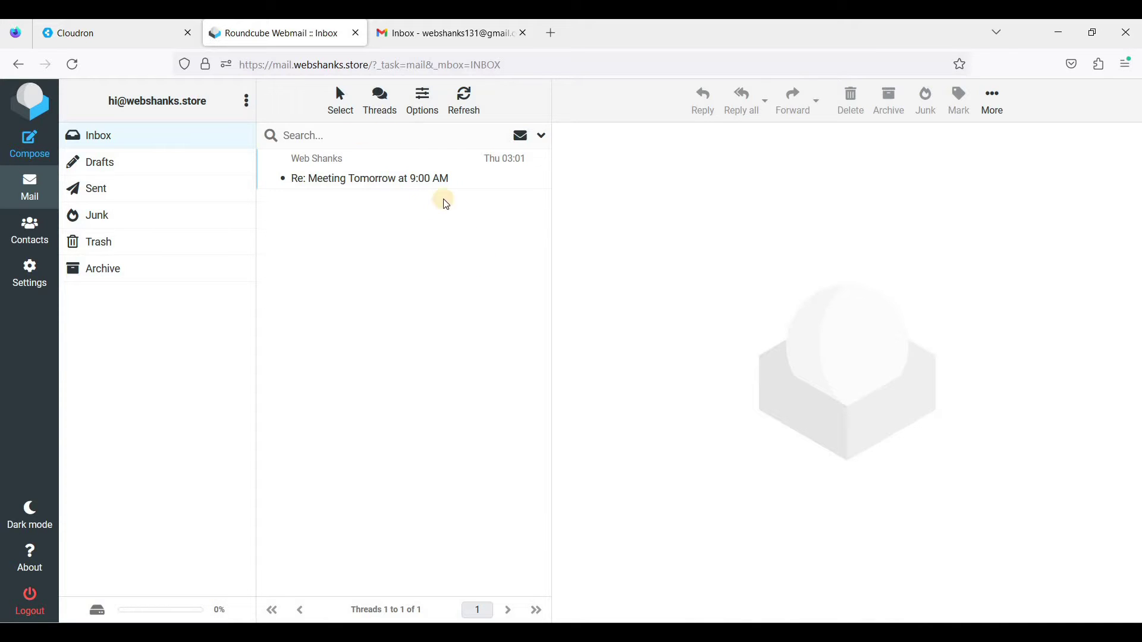
- Check the Gmail tab, then open 'Re: Meeting Tomorrow at 9:00 AM' in the Roundcube inbox
left_click(453, 37)
left_click(330, 39)
left_click(452, 37)
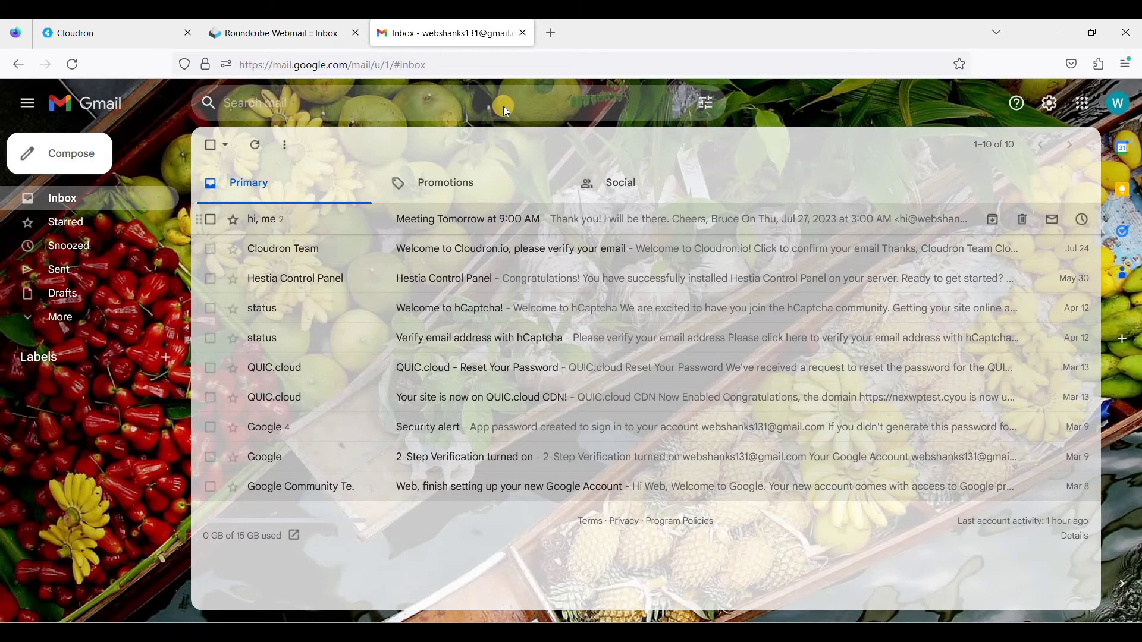
left_click(292, 33)
left_click(394, 181)
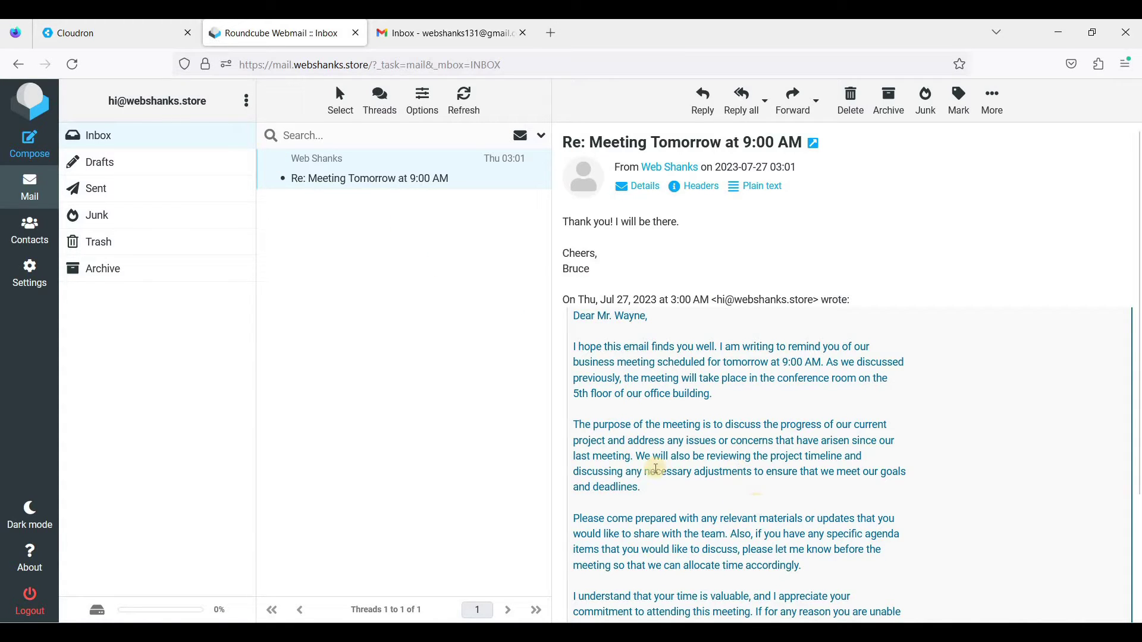
- Enter the account holder's full name, the webshanks.store email address and the pasted password in Account Setup
key("alt+Tab")
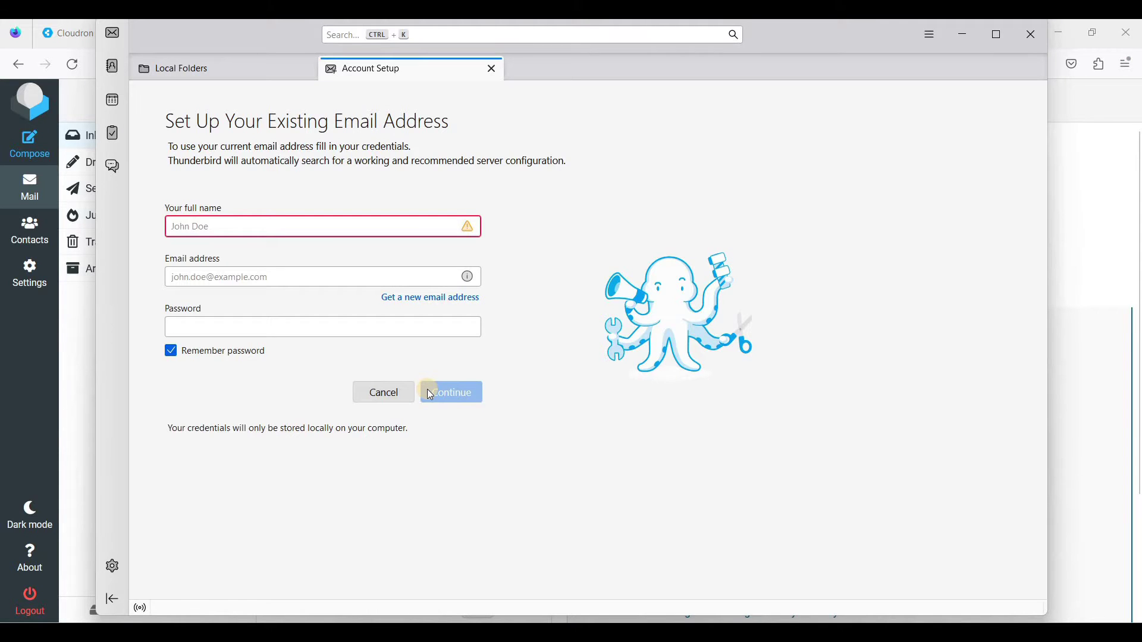
left_click(284, 232)
type("Tony")
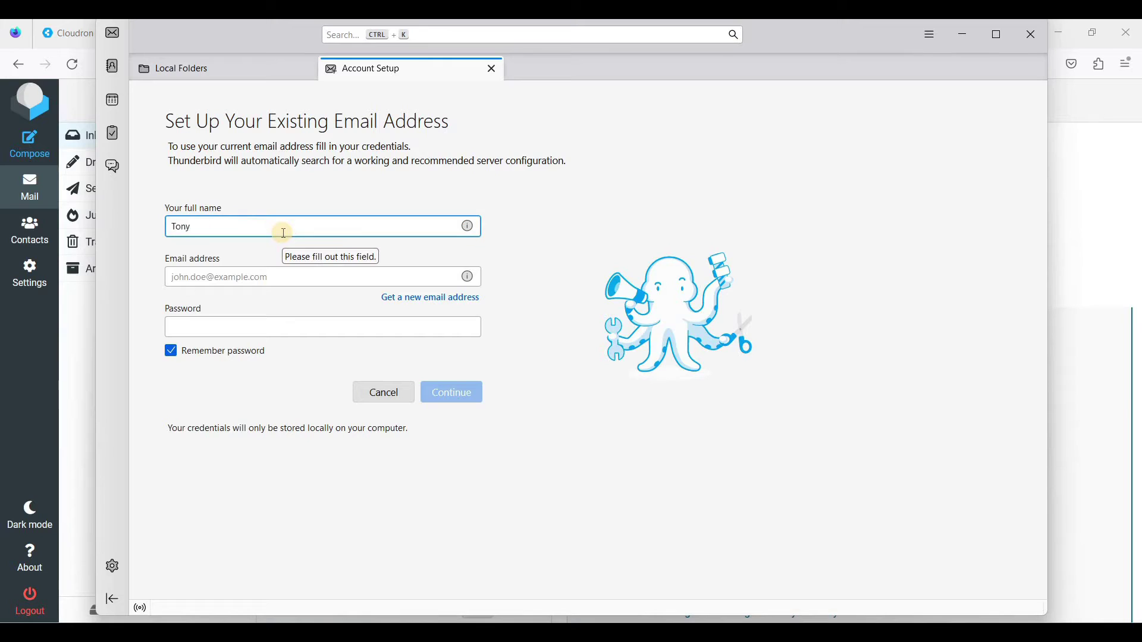
type(" Starks")
left_click(268, 264)
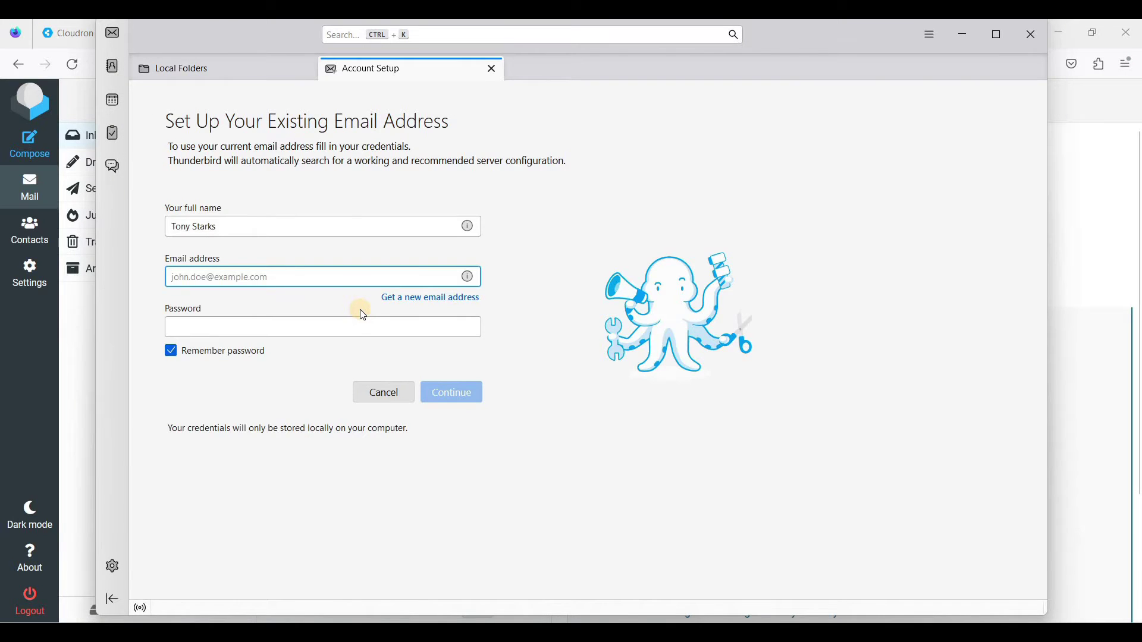
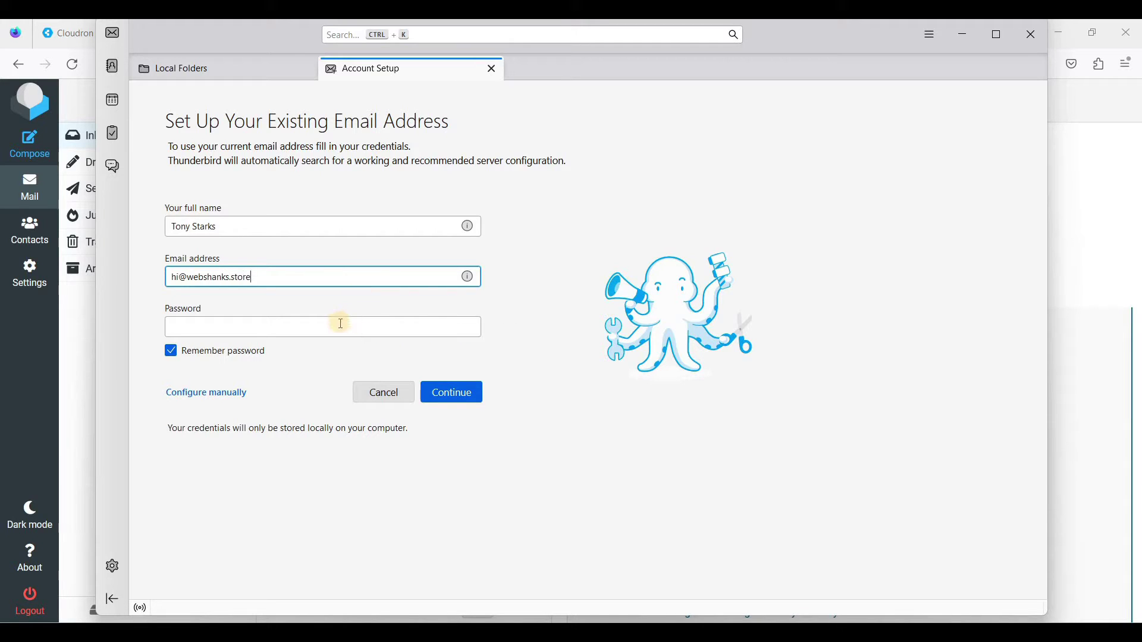
left_click(340, 324)
key("ctrl+v")
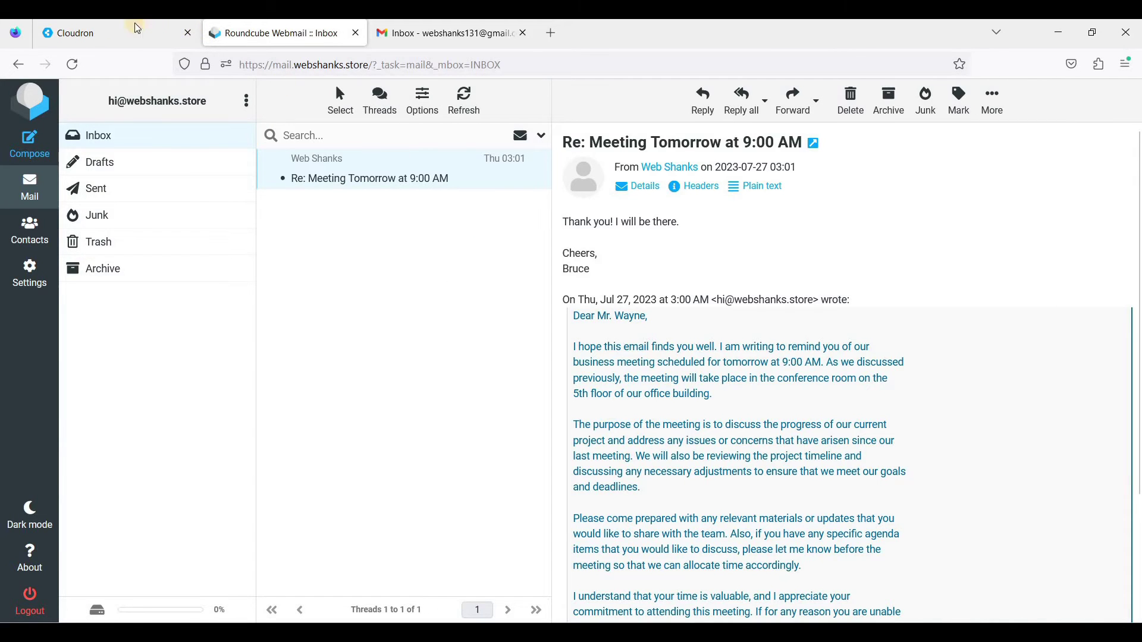
left_click(119, 33)
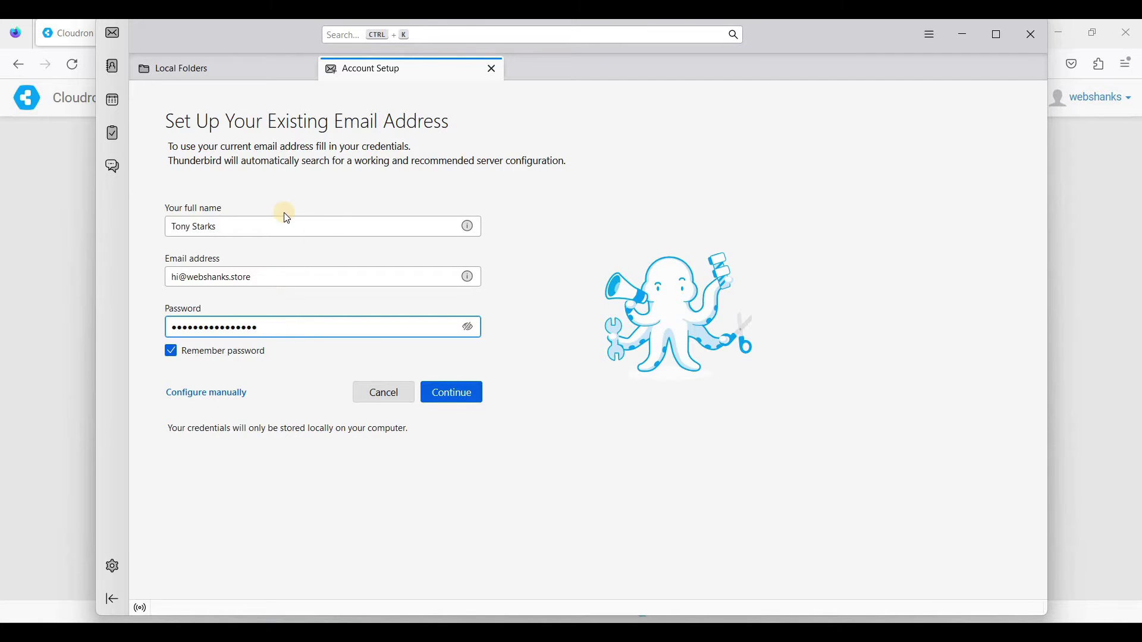
- Accept the detected IMAP configuration, finish setup, and skip system integration
left_click(450, 399)
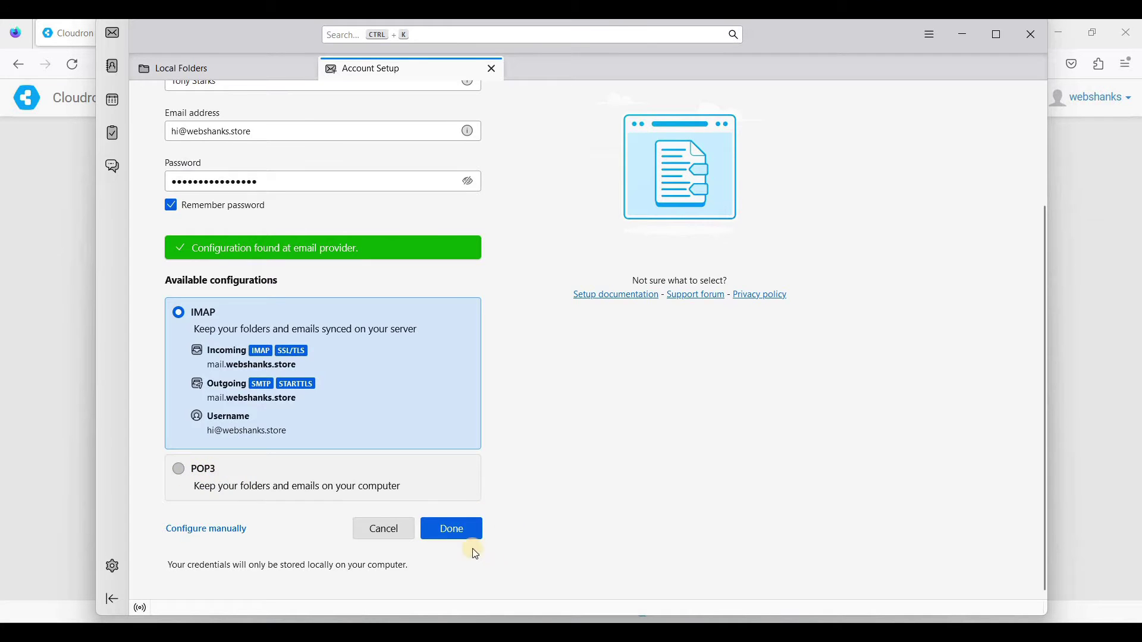
left_click(451, 533)
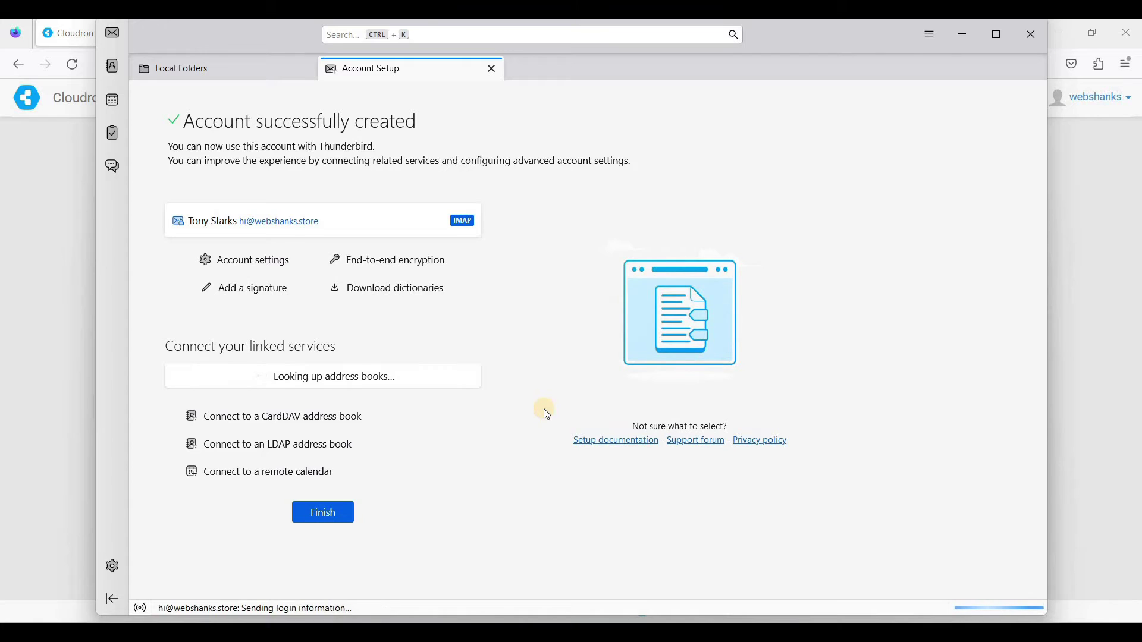
left_click(331, 512)
left_click(672, 392)
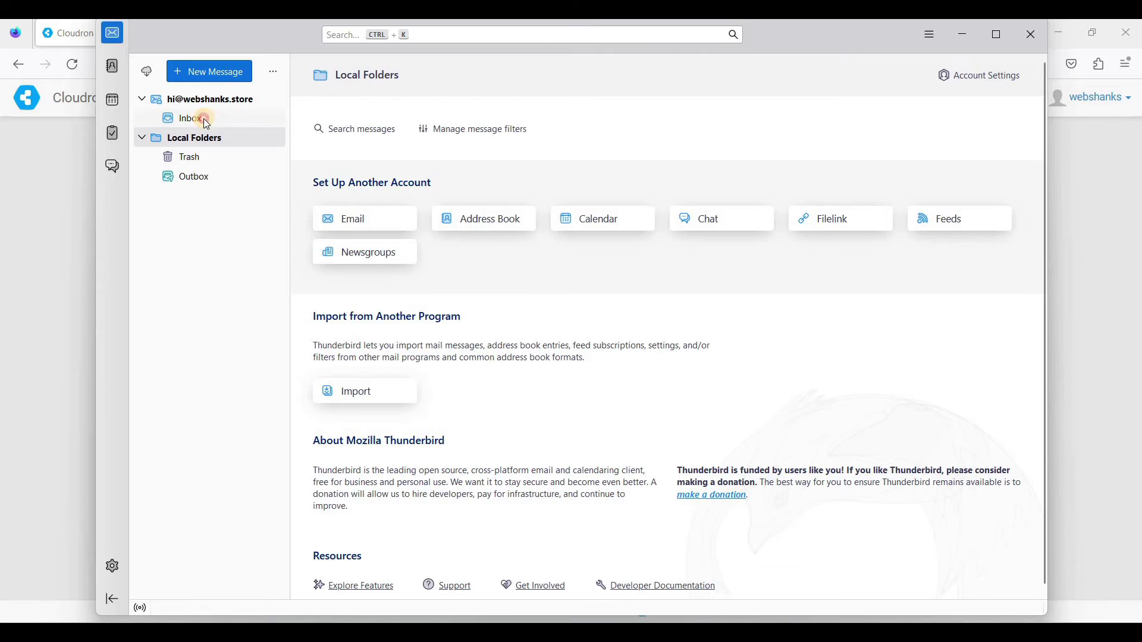
- Open the new account's Inbox and read 'Re: Meeting Tomorrow at 9:00 AM', comparing it with the Roundcube copy
left_click(203, 119)
left_click(484, 145)
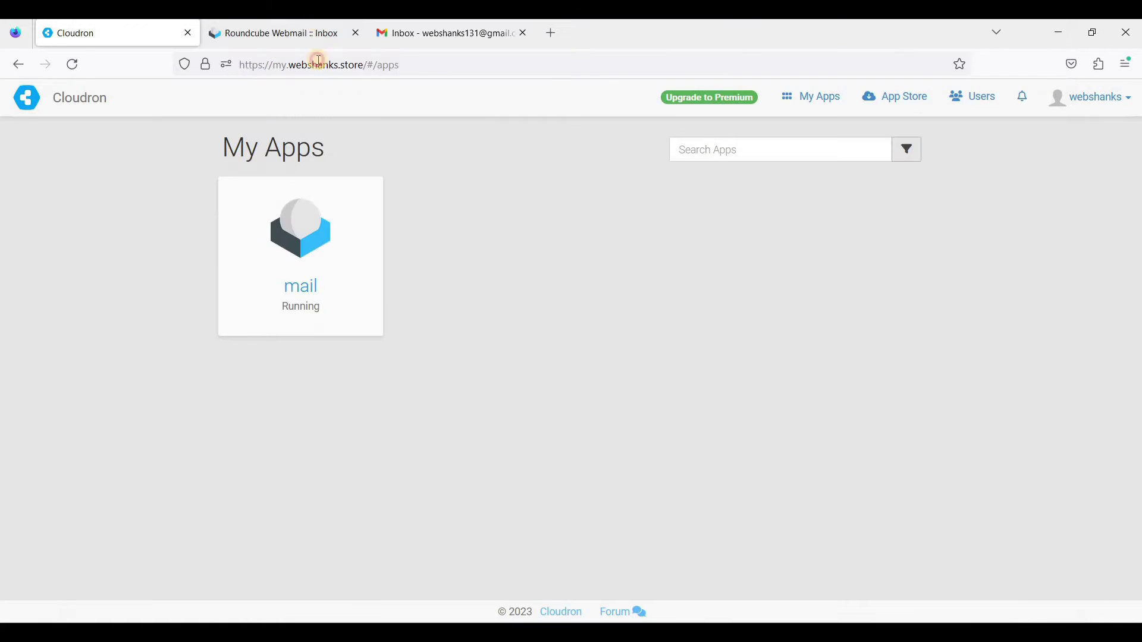
left_click(318, 34)
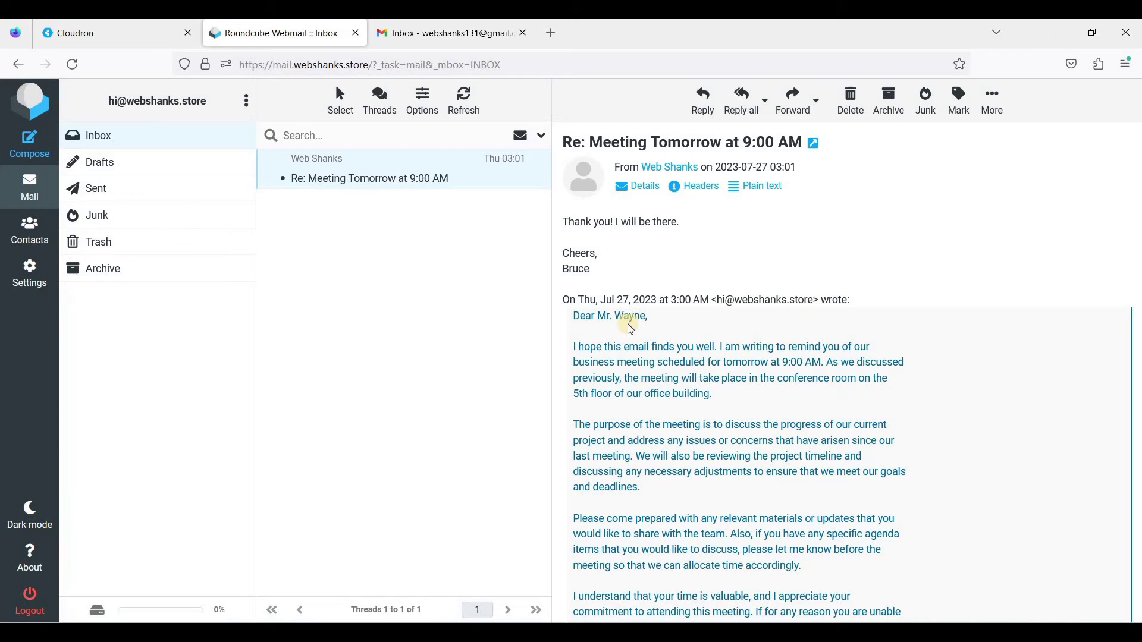
scroll(721, 548, "down", 2)
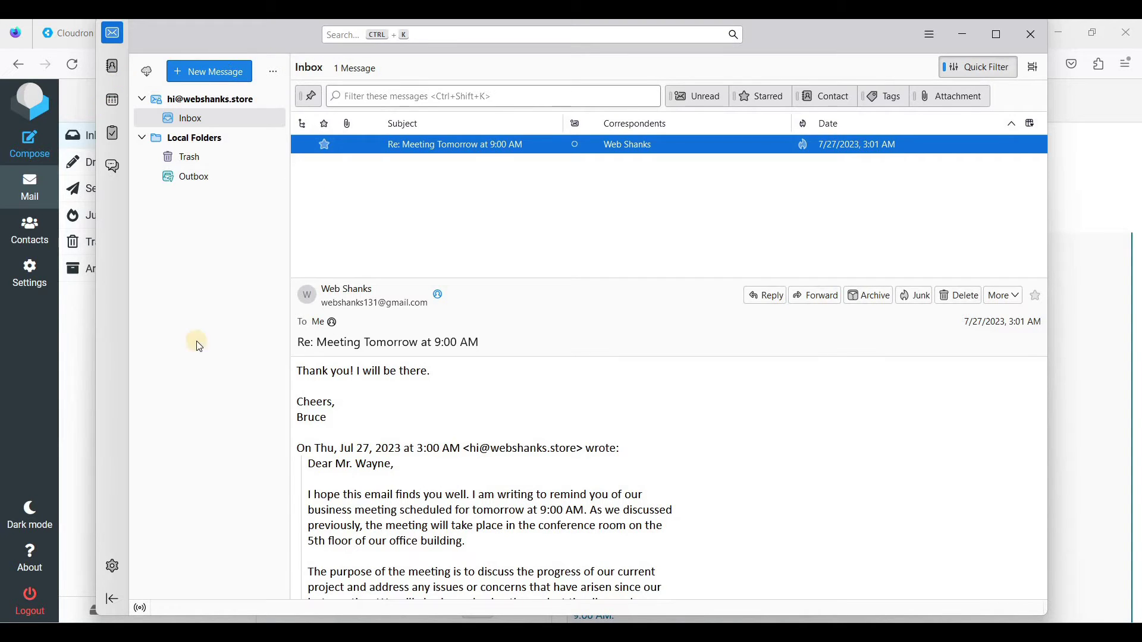
key("alt+Tab")
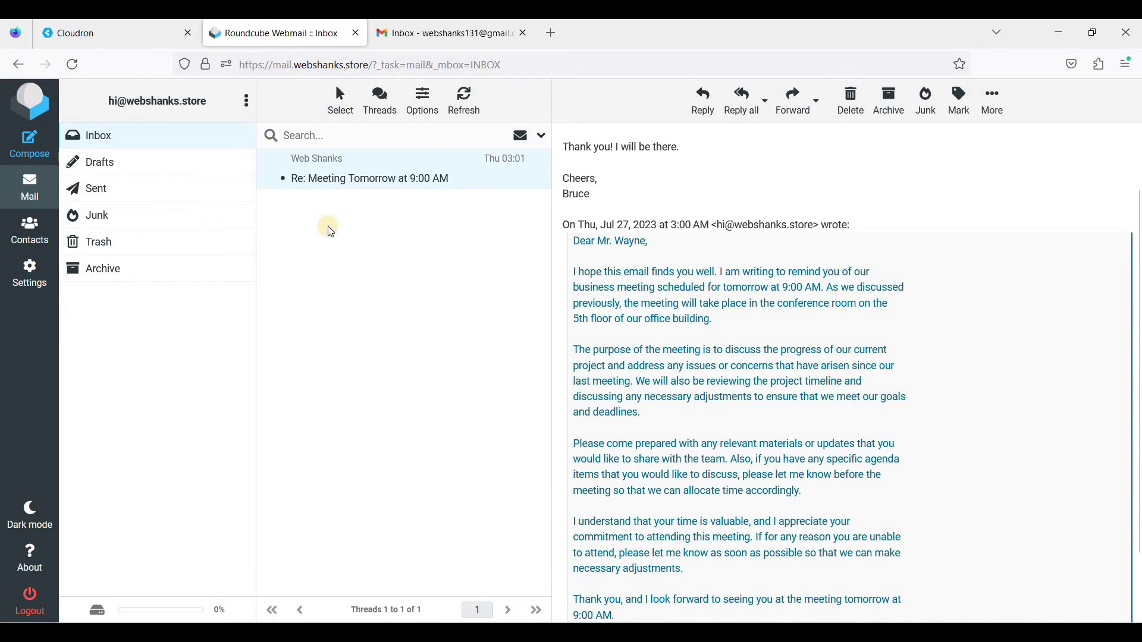
key("alt+Tab")
- Start a new email to the autocompleted Gmail recipient with subject 'Hello'
left_click(218, 79)
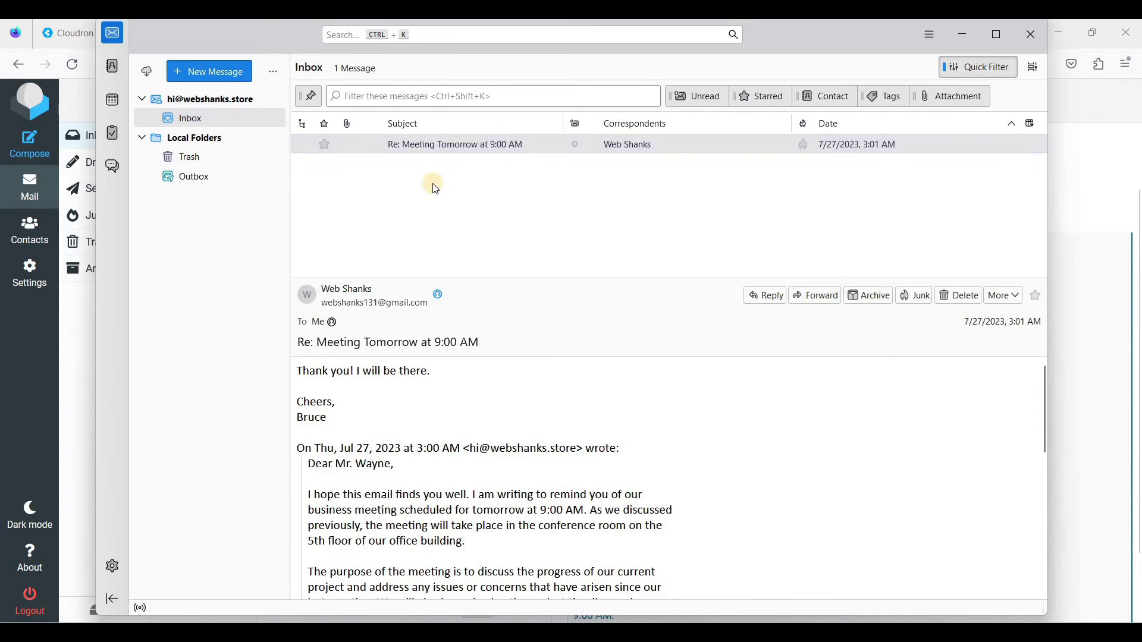
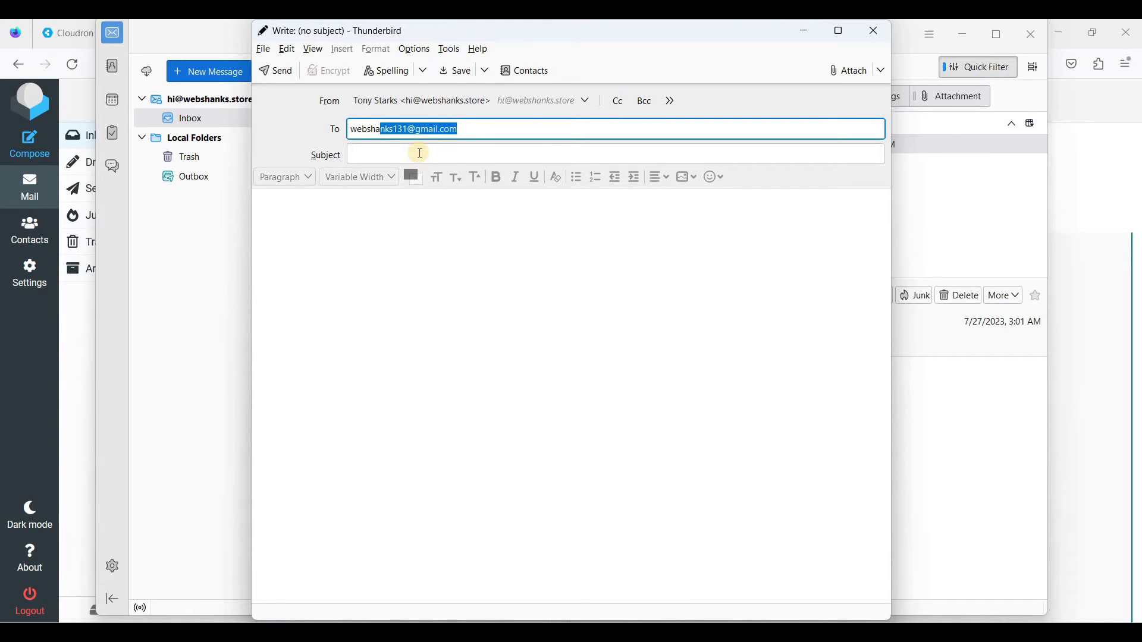
key("Return")
left_click(420, 153)
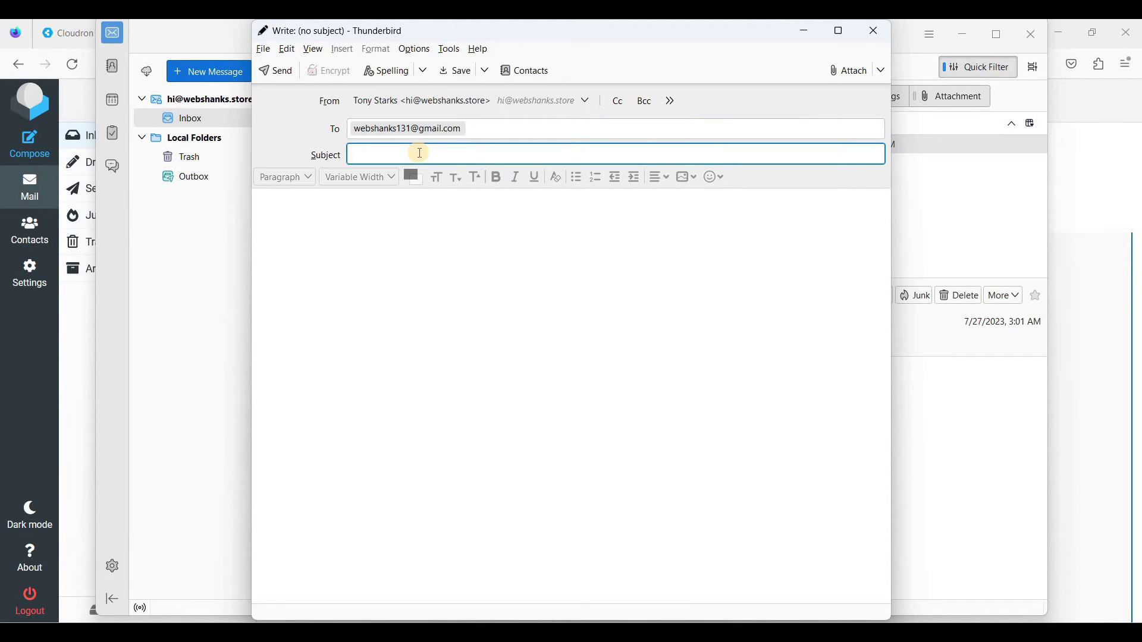
type("Hello")
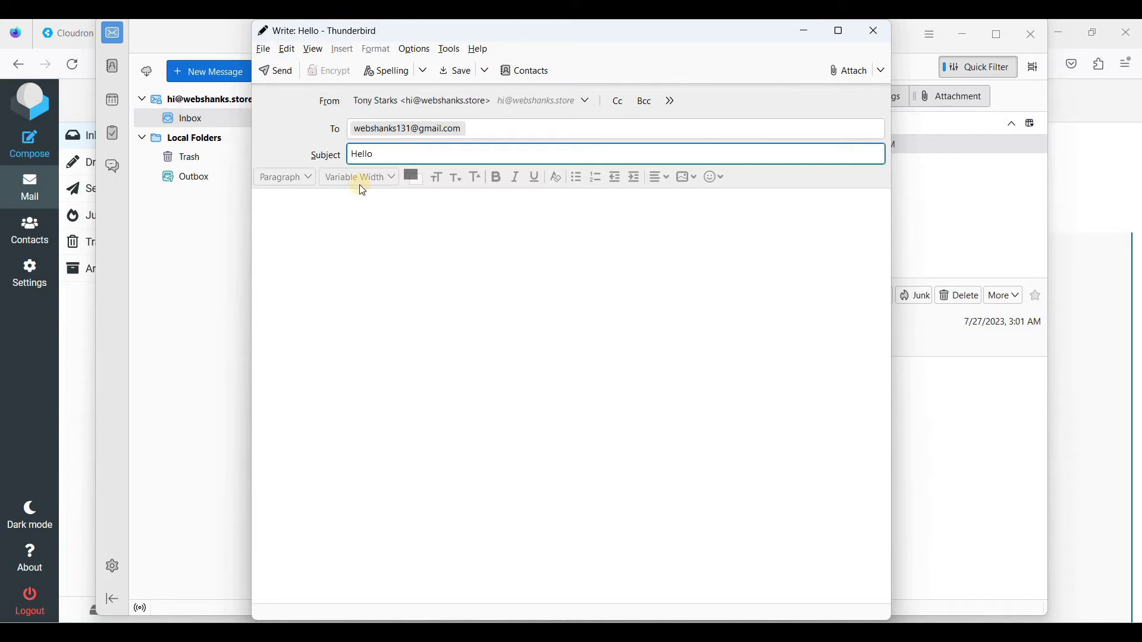
- Write a 'Hey,' greeting, a 'How do you do' line and a sign-off, then send the message
left_click(343, 221)
type("Hey")
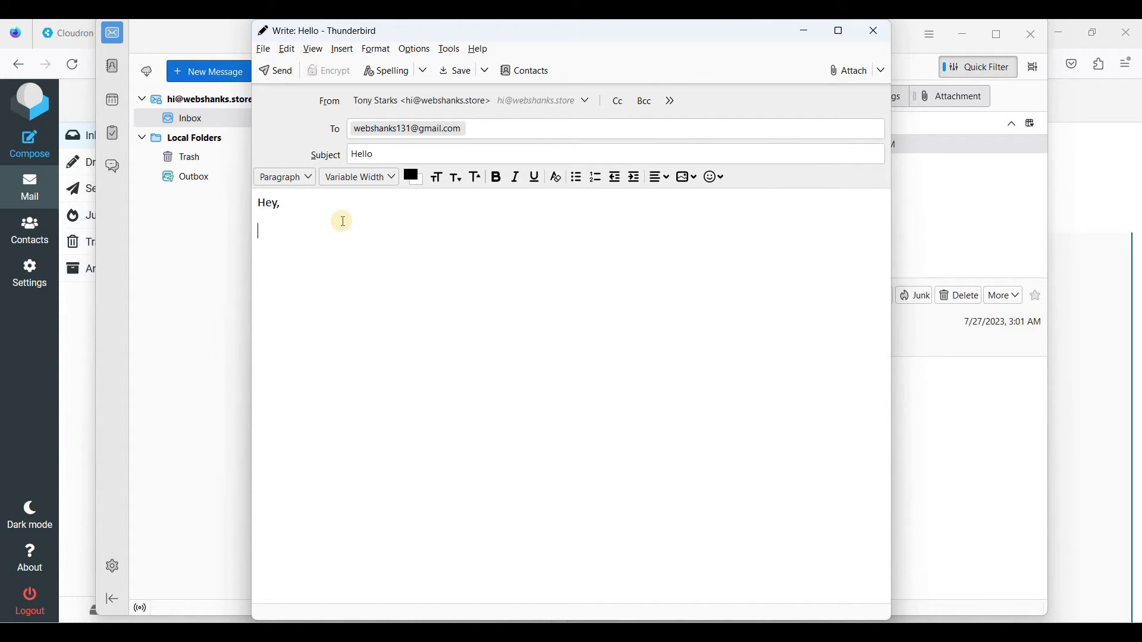
type(",")
key("Return")
type("W")
key("BackSpace")
type("how")
key("BackSpace")
key("BackSpace")
key("BackSpace")
type("How do you docheheers")
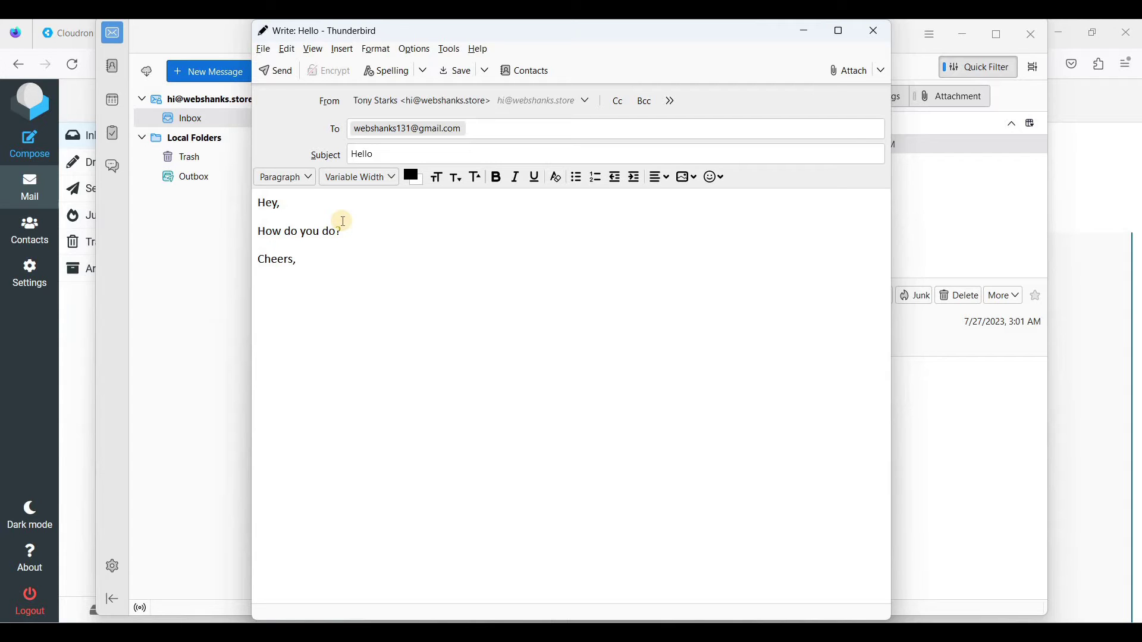
type("Tony")
left_click(277, 73)
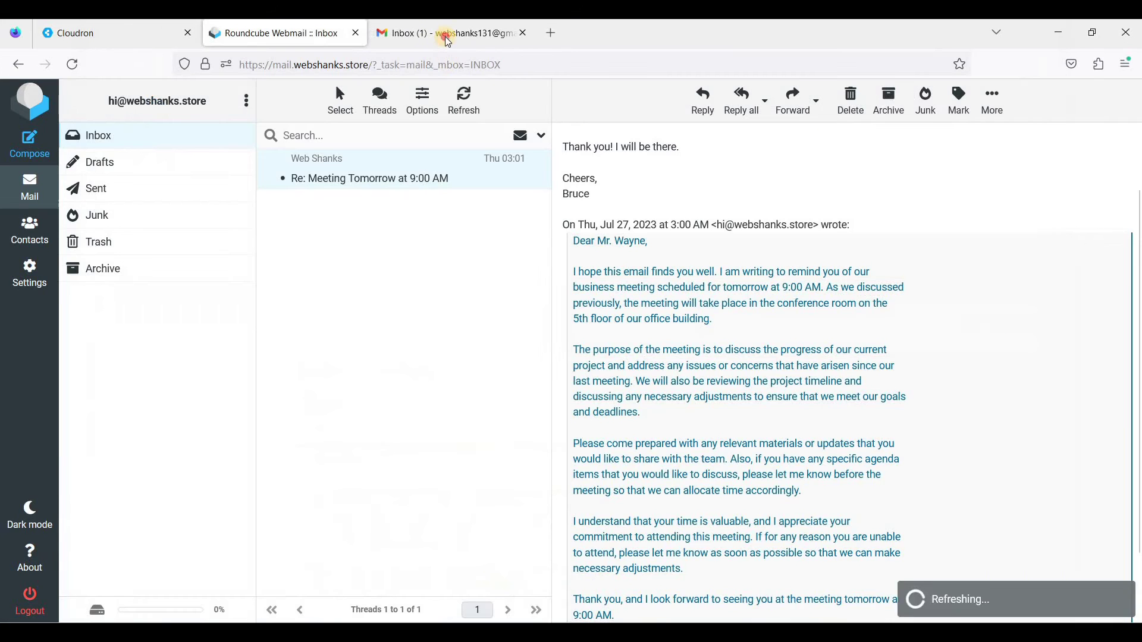
- Open the received Hello message in Gmail, then return to the Cloudron dashboard and open its admin menu
left_click(443, 33)
left_click(438, 223)
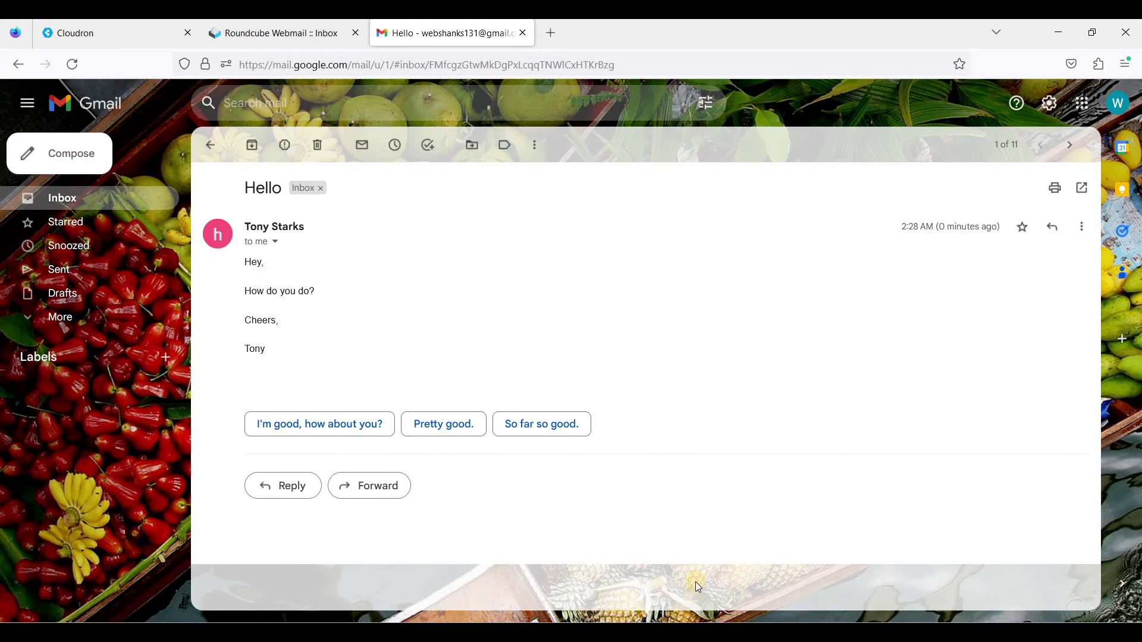
key("alt+Tab")
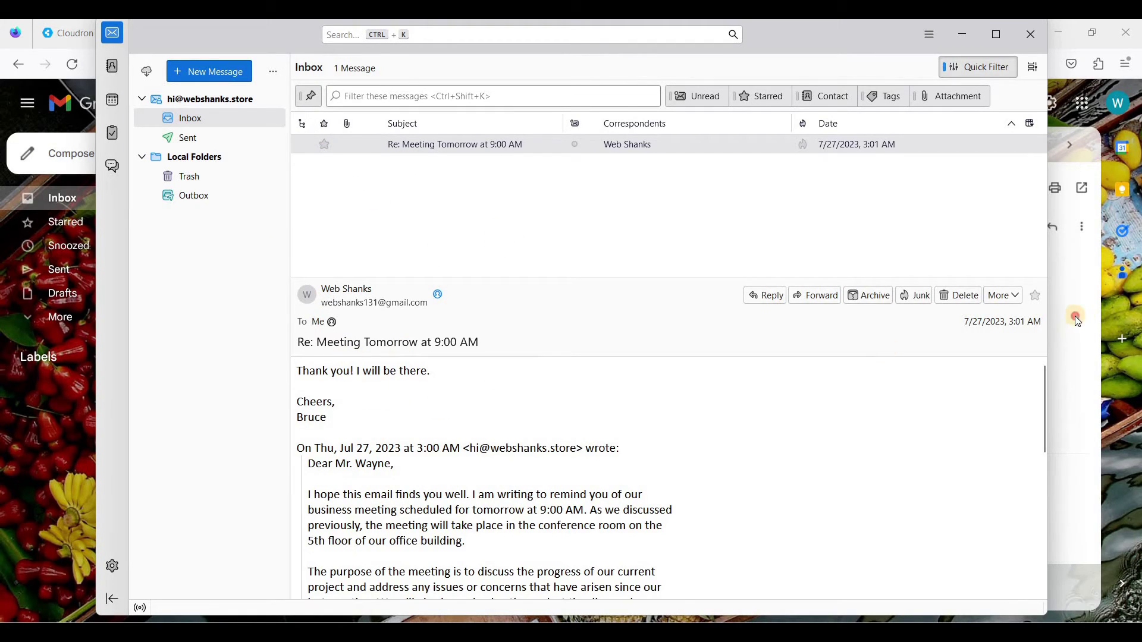
key("alt+Tab")
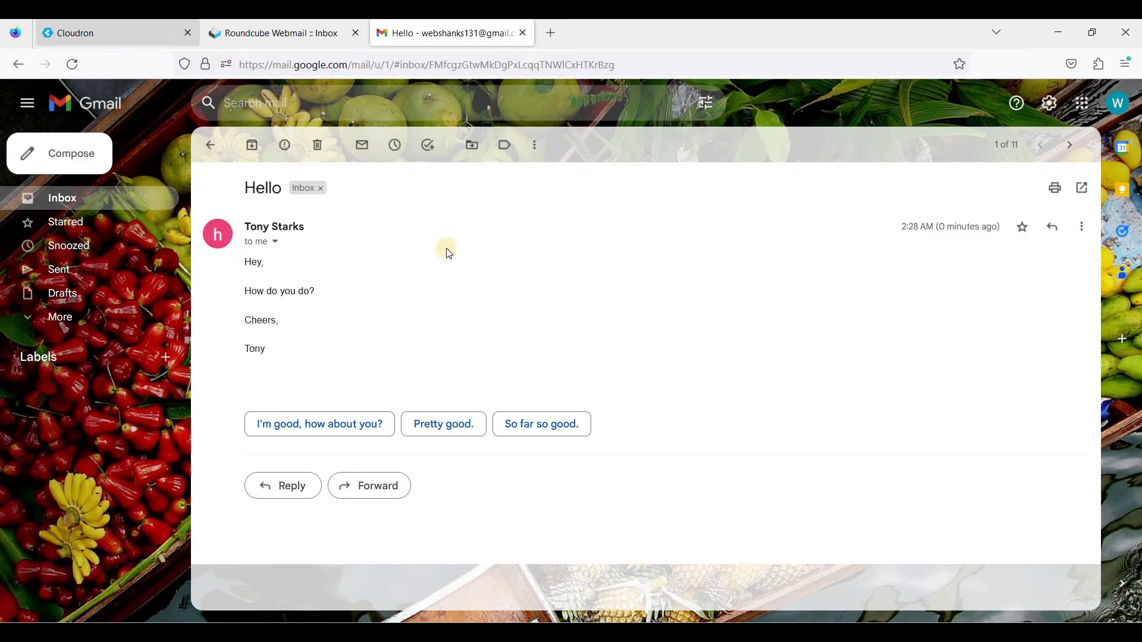
left_click(120, 39)
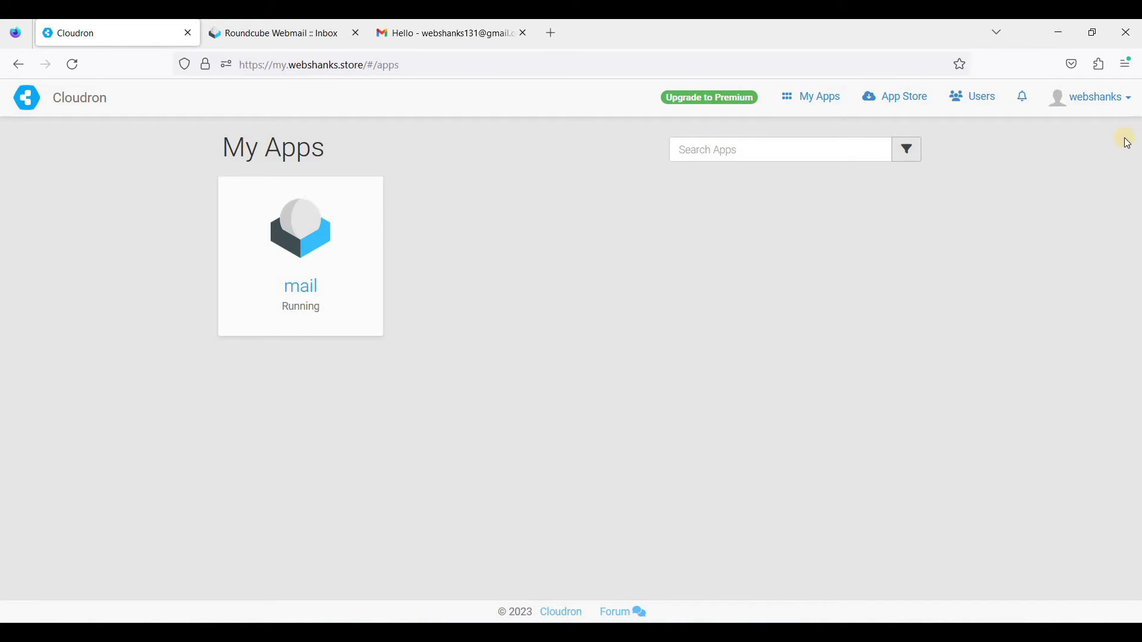
left_click(1093, 97)
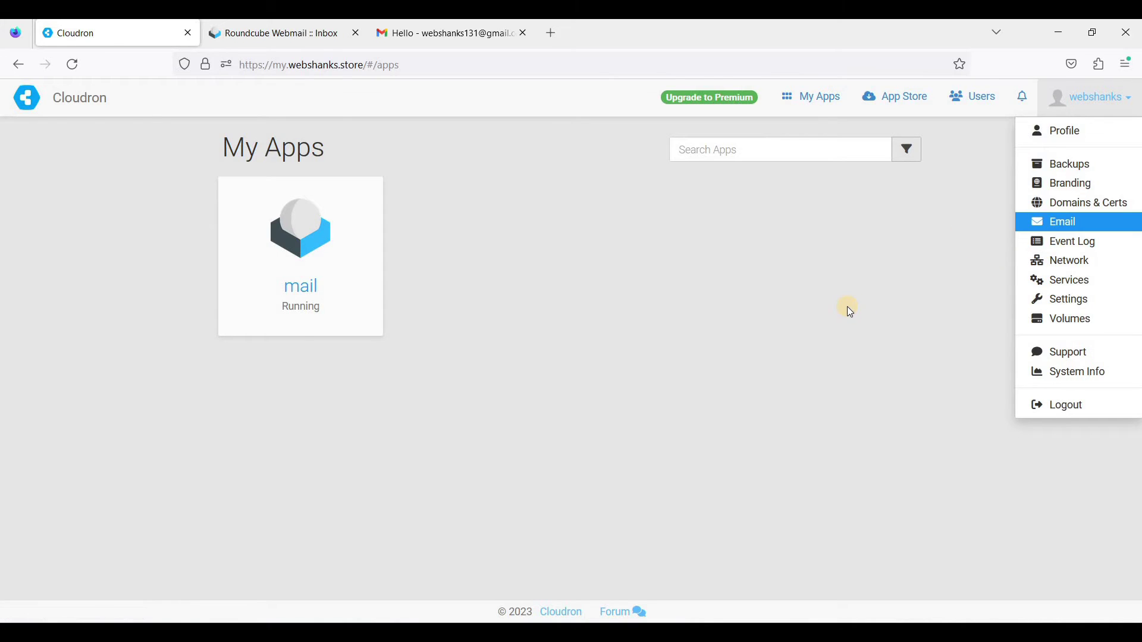
- Add a mailbox named 'hey' to webshanks.store in Cloudron Email settings, owned by webshanks
key("Return")
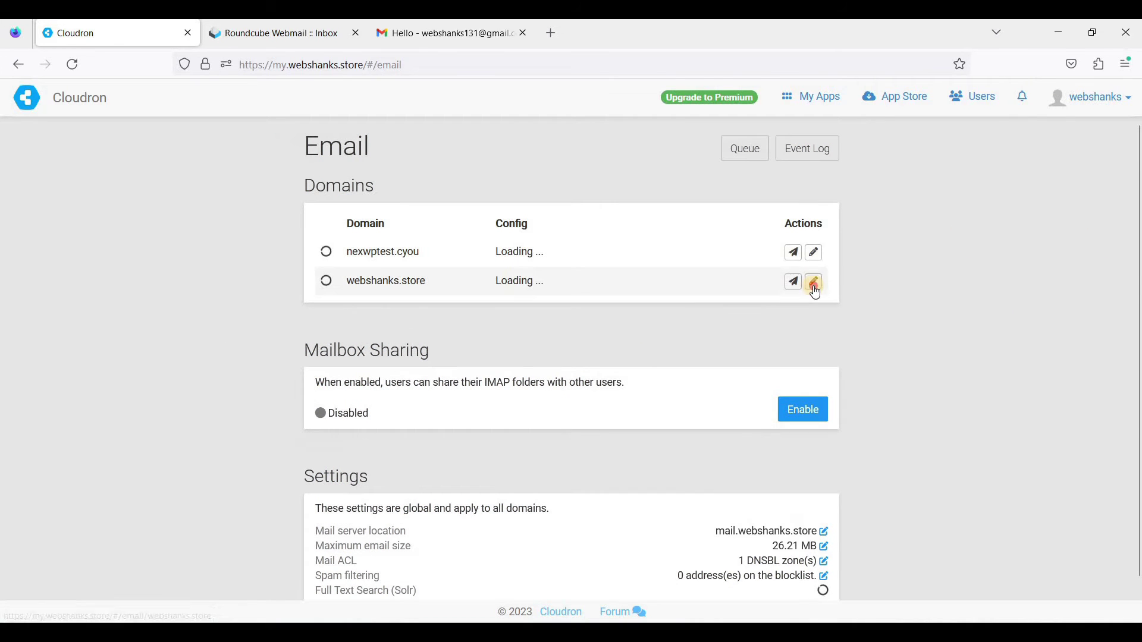
left_click(812, 285)
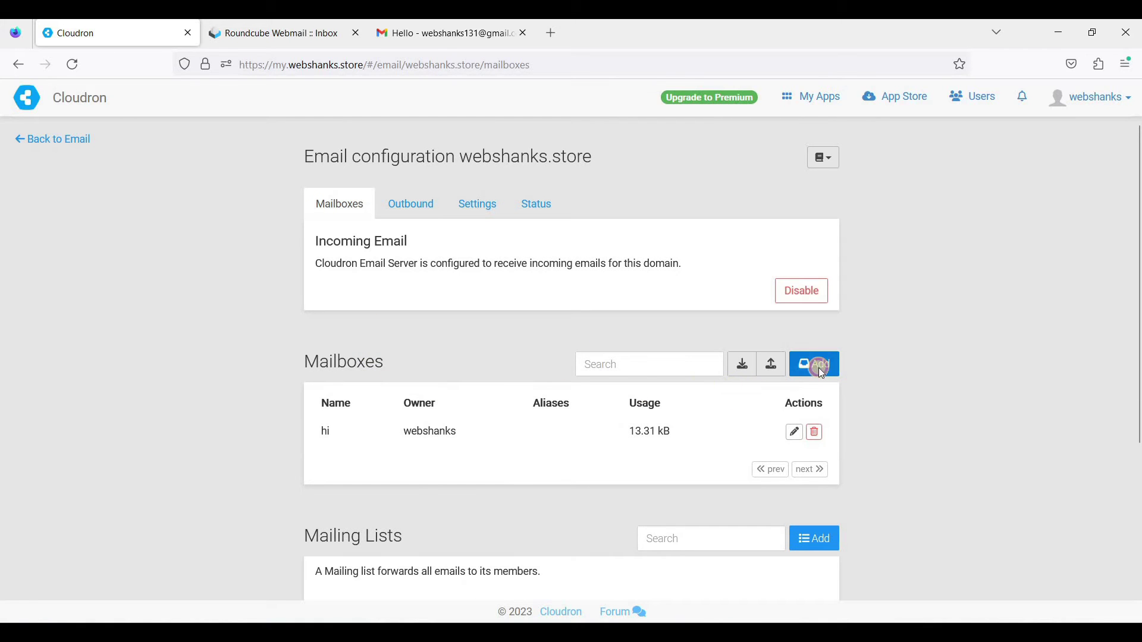
left_click(813, 365)
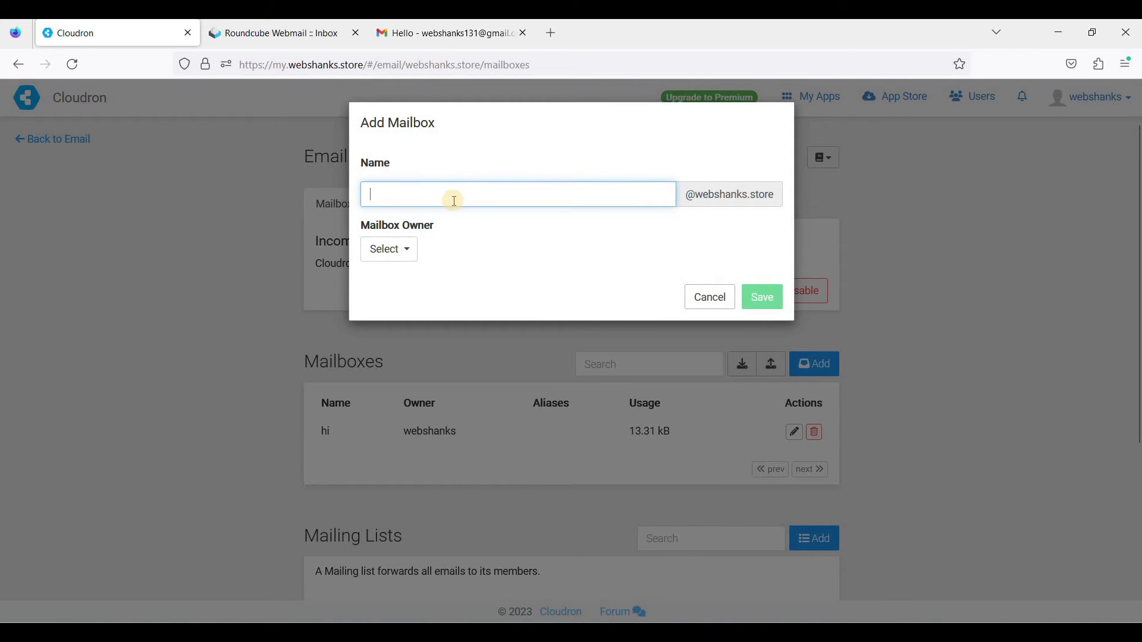
left_click(371, 255)
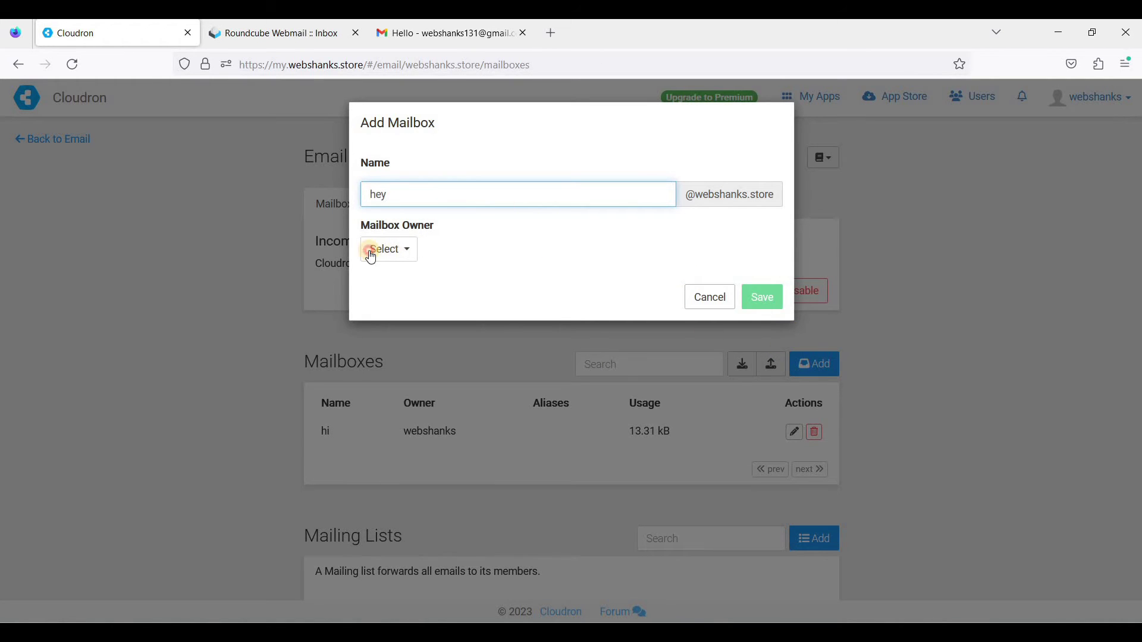
left_click(413, 294)
left_click(777, 301)
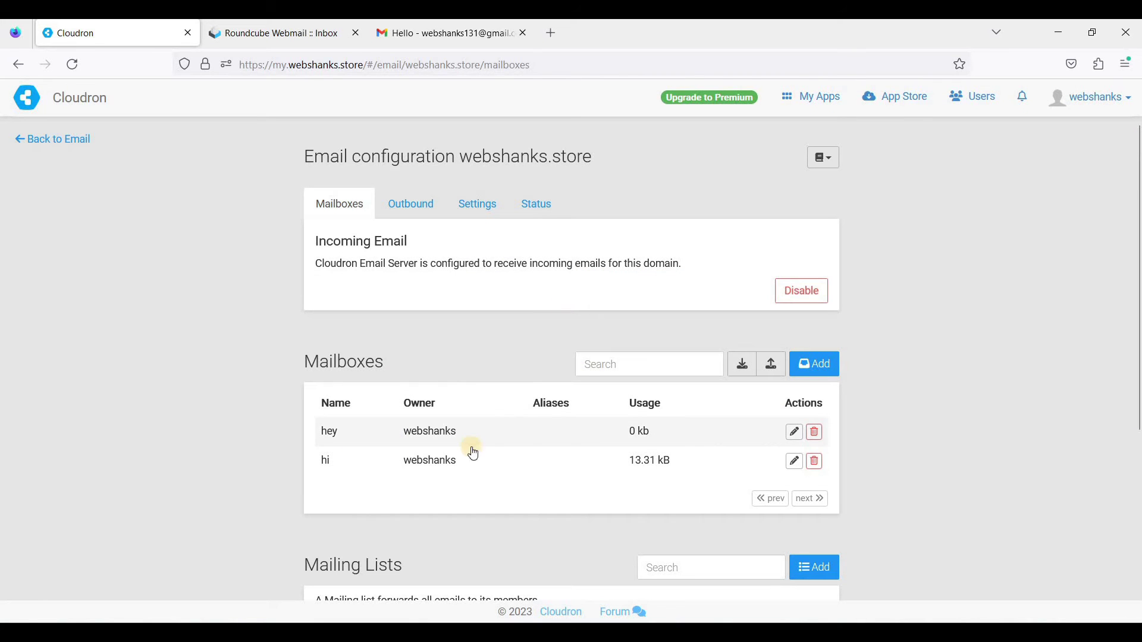
- Enable POP3 access in the hey mailbox's settings and save
left_click(795, 433)
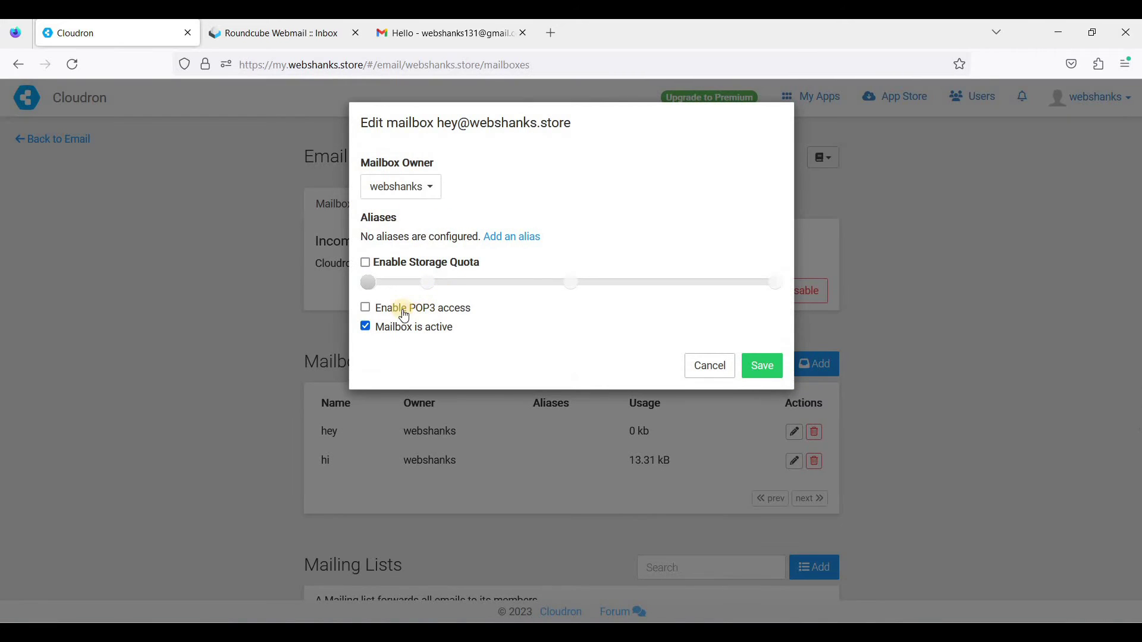
left_click(369, 307)
left_click(761, 366)
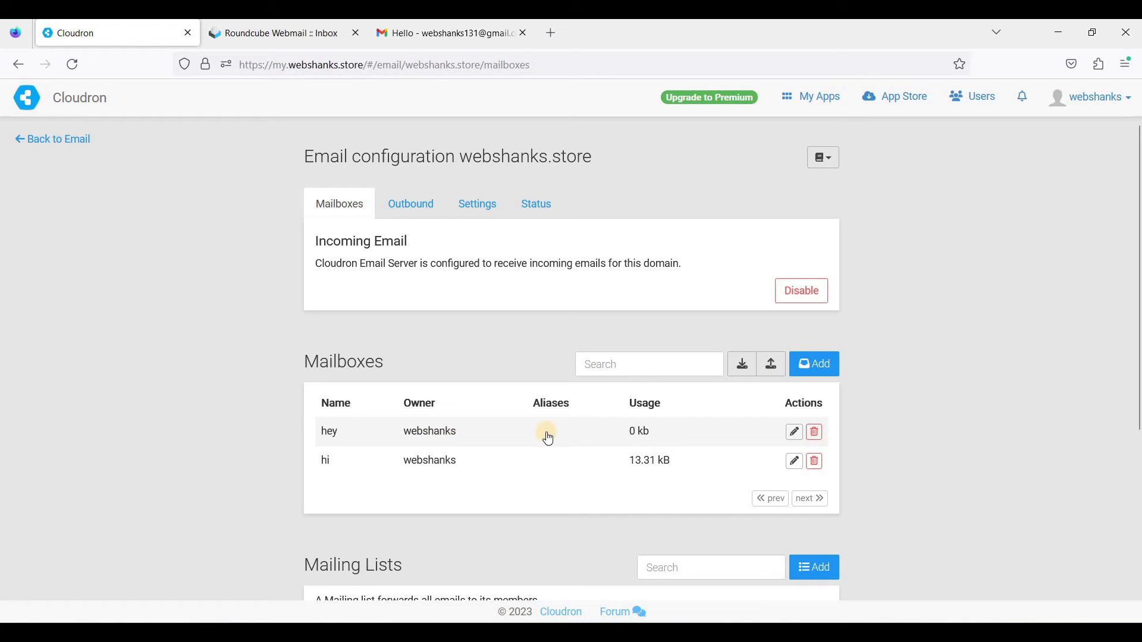
- Open Account Settings and choose Account Actions > Add Mail Account…
key("alt+Tab")
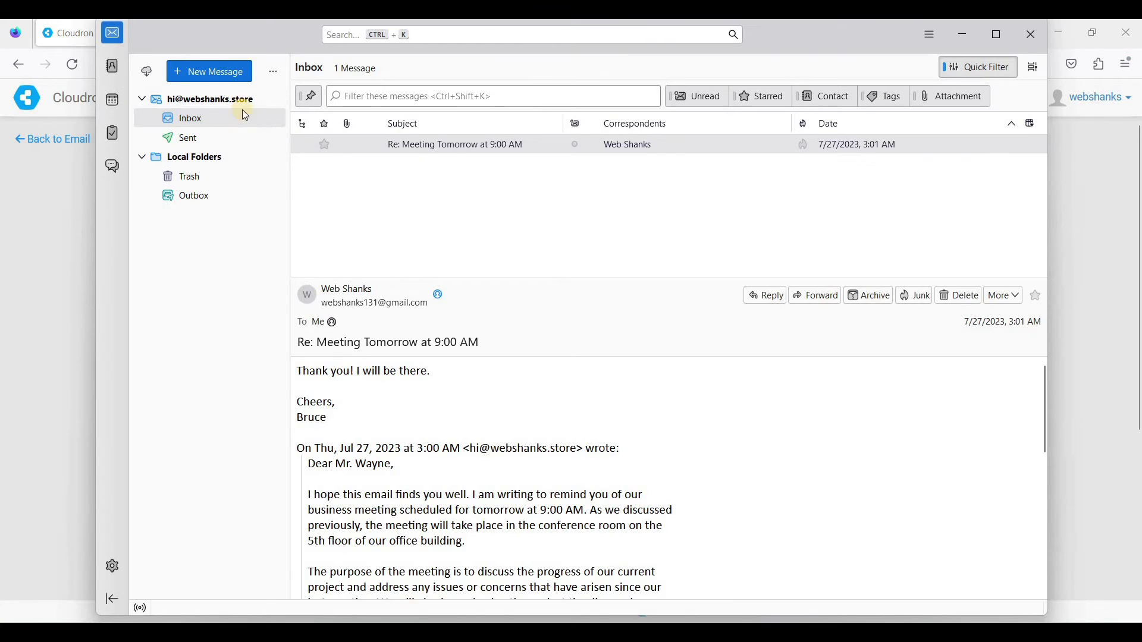
left_click(112, 565)
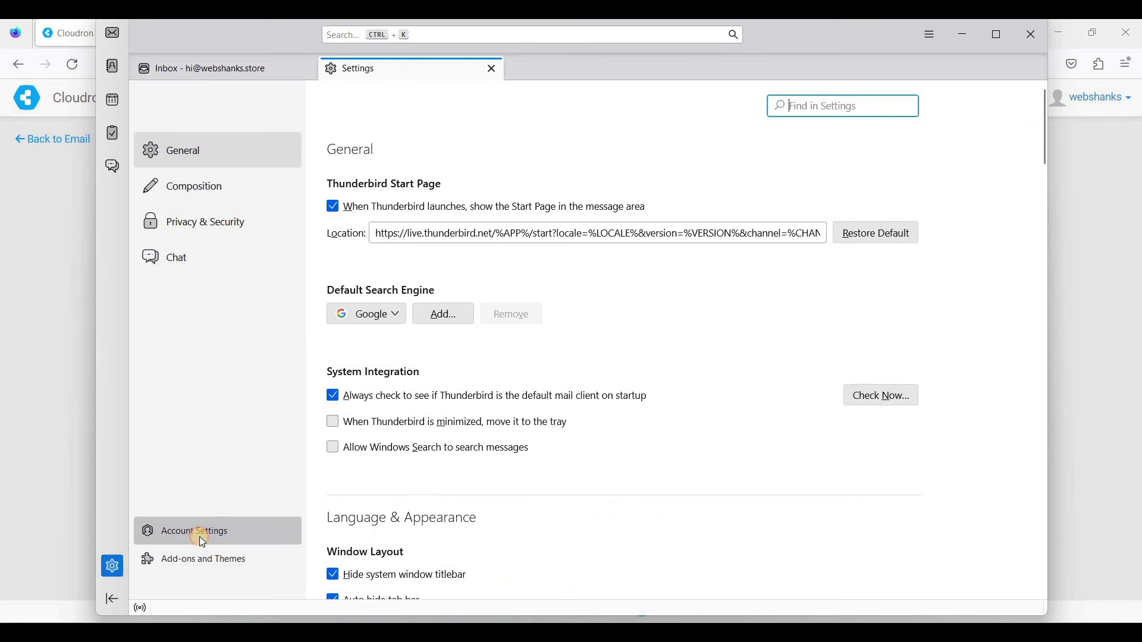
left_click(203, 531)
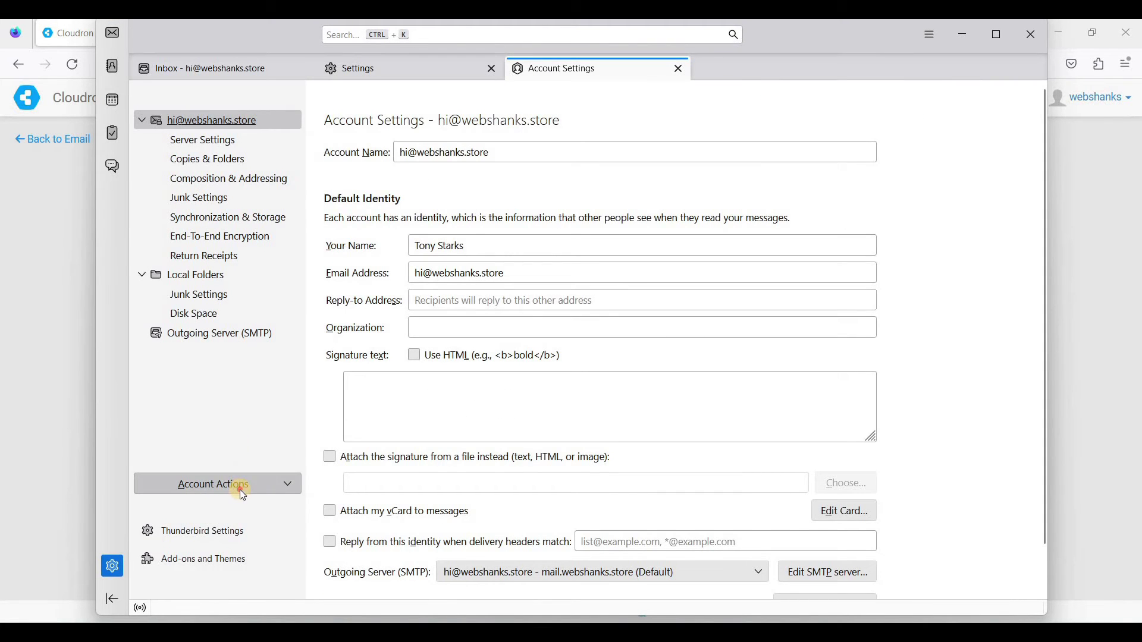
left_click(224, 488)
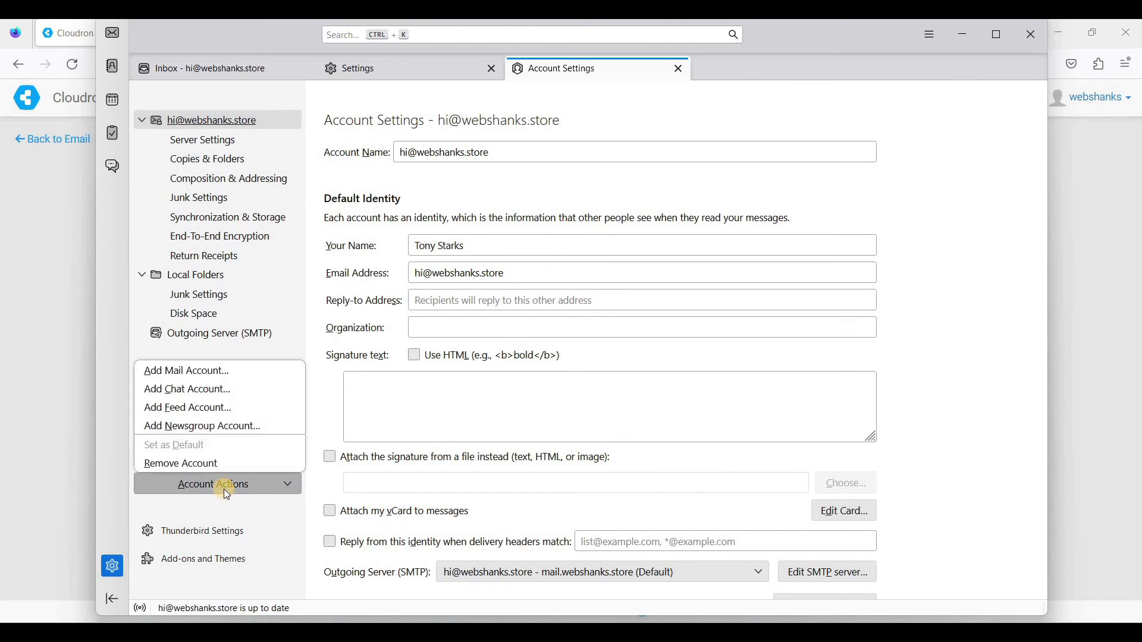
left_click(222, 374)
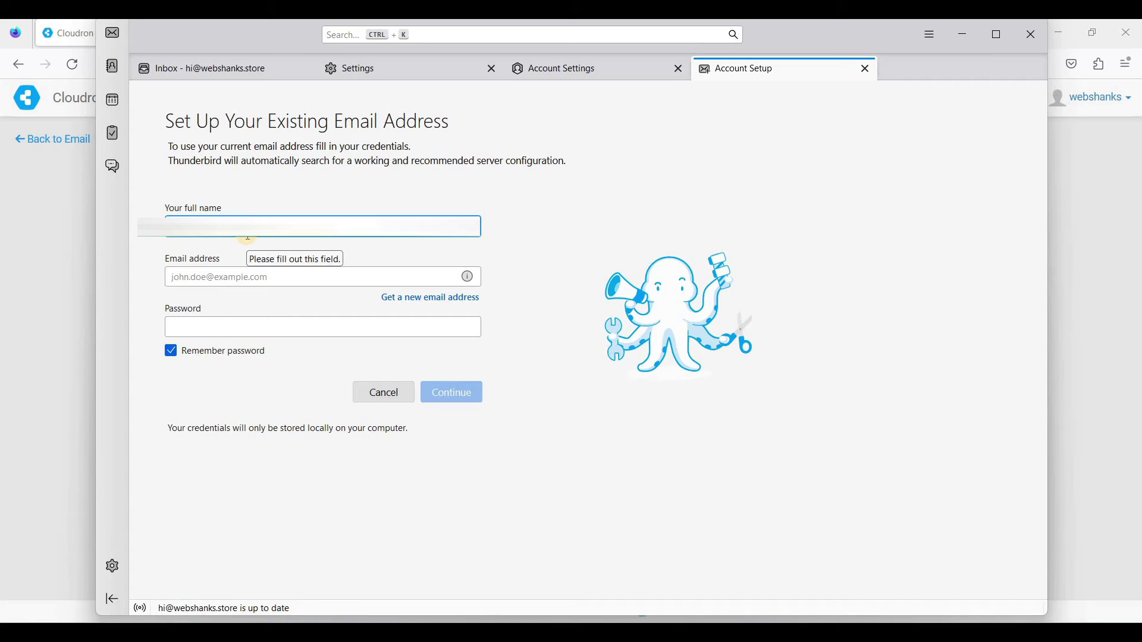
- Enter a full name, the hey mailbox's webshanks.store address and pasted password, then look up its server configuration
type("Steve")
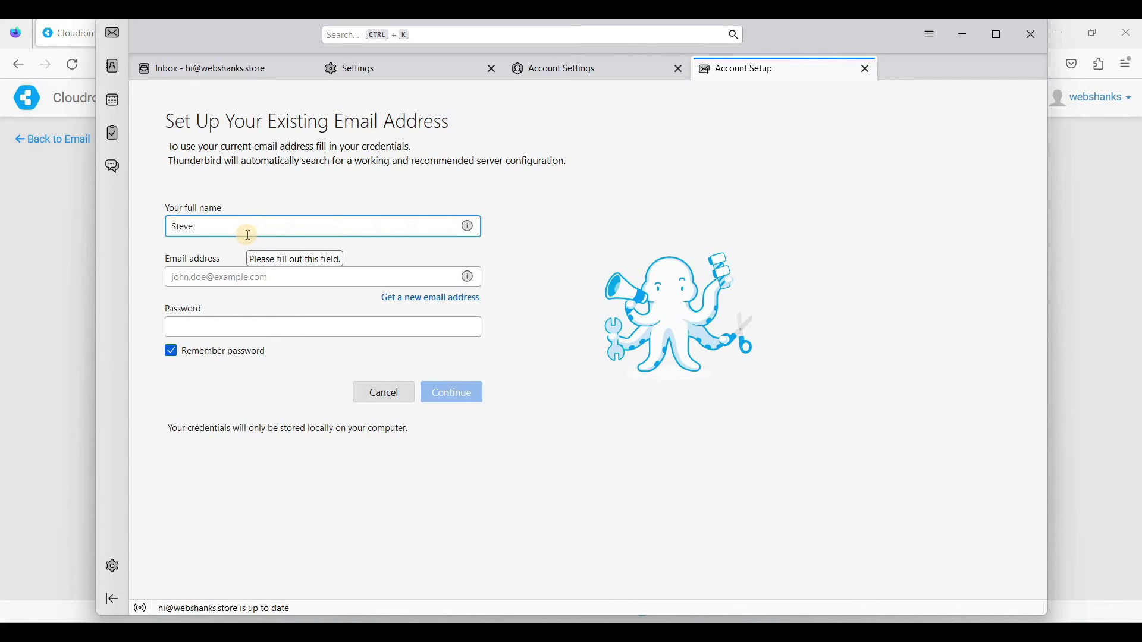
type(" Rogers")
left_click(249, 273)
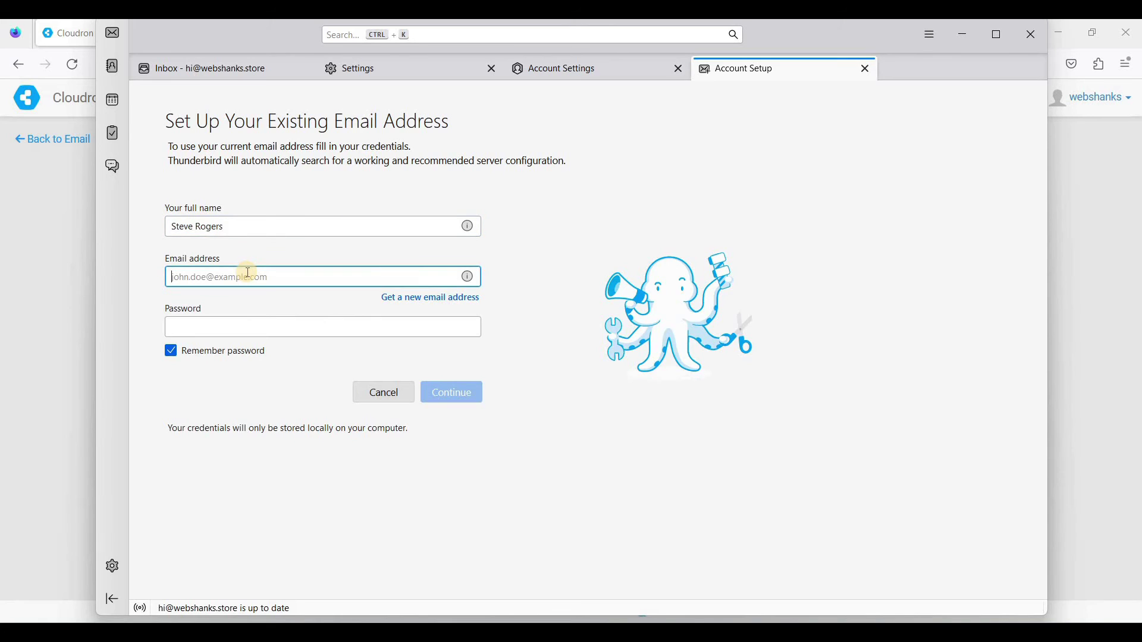
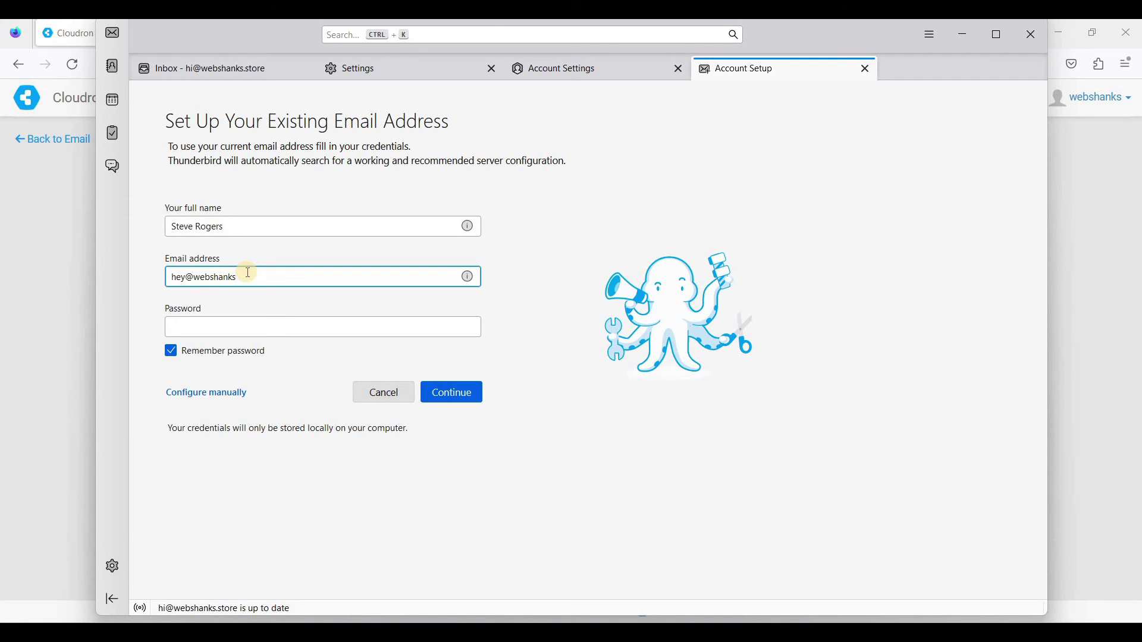
left_click(220, 319)
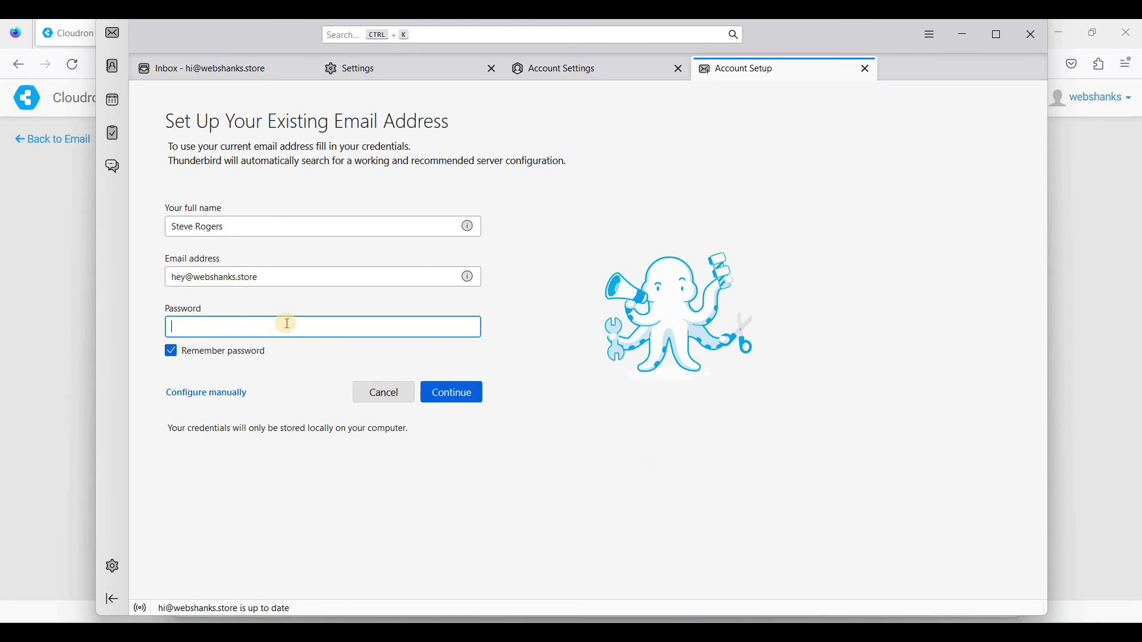
key("ctrl+v")
left_click(451, 394)
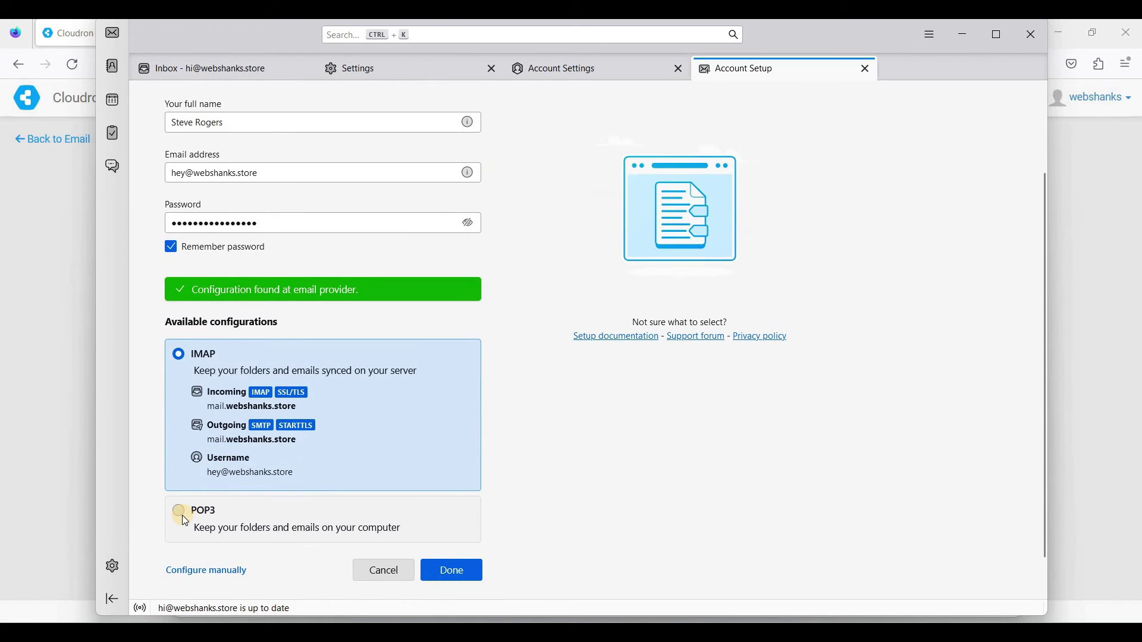
- Choose POP3 instead of IMAP, create the second account and close Account Setup
left_click(181, 515)
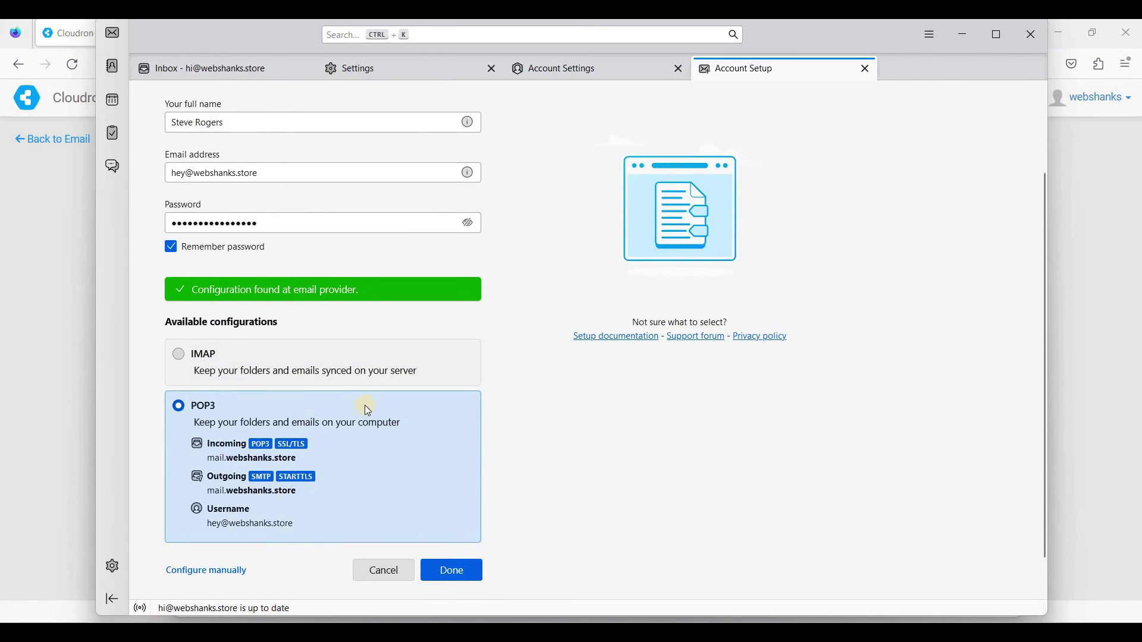
scroll(365, 405, "down", 1)
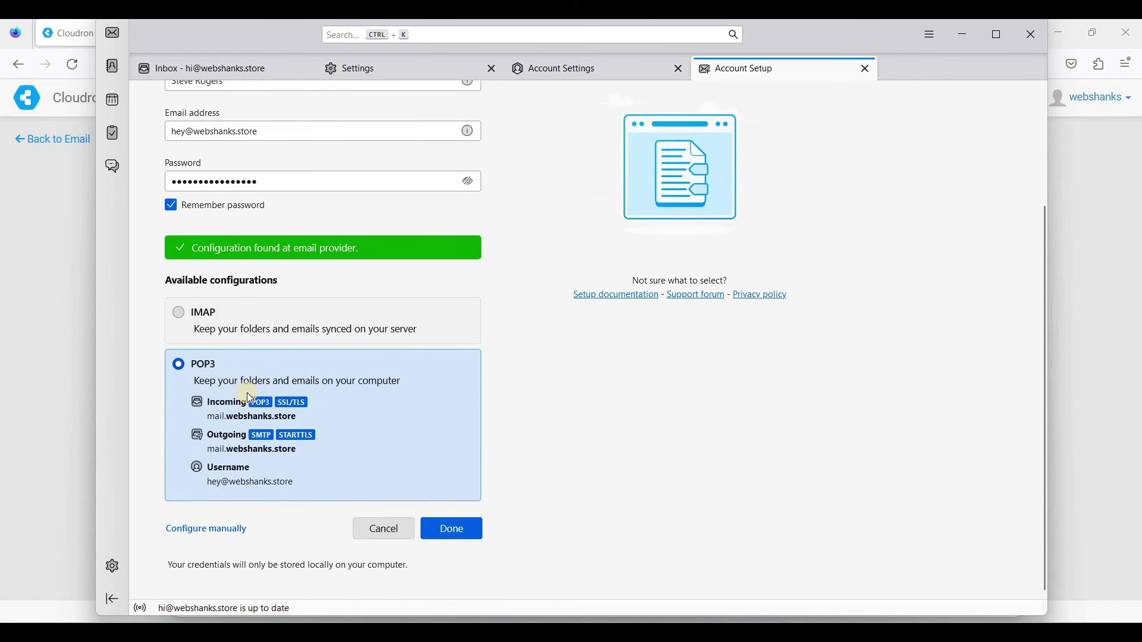
left_click(452, 529)
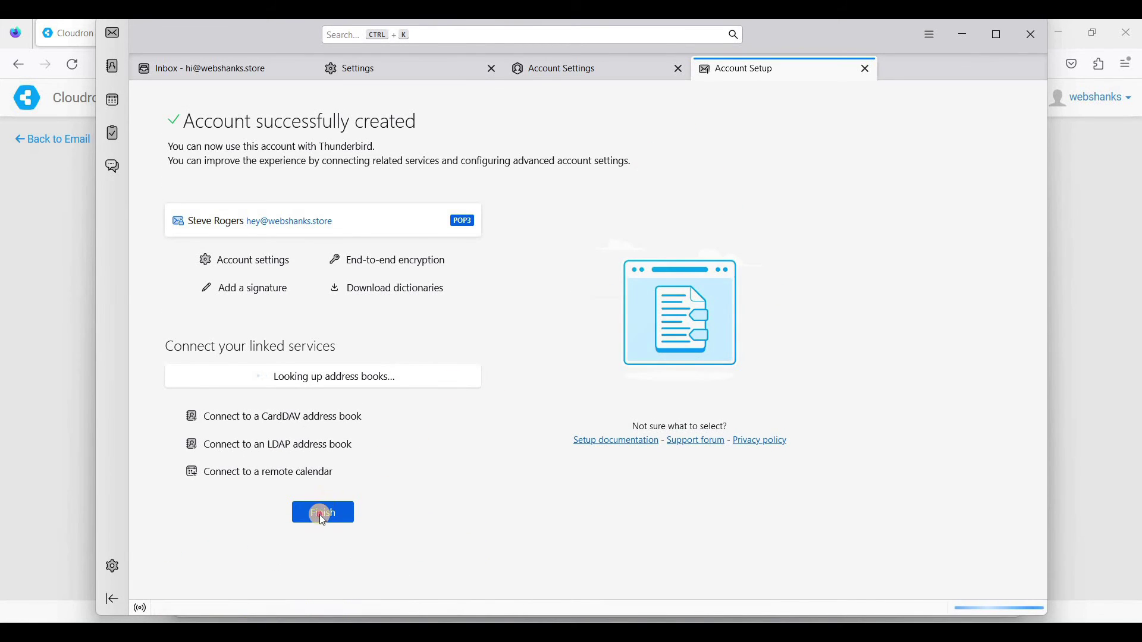
key("Return")
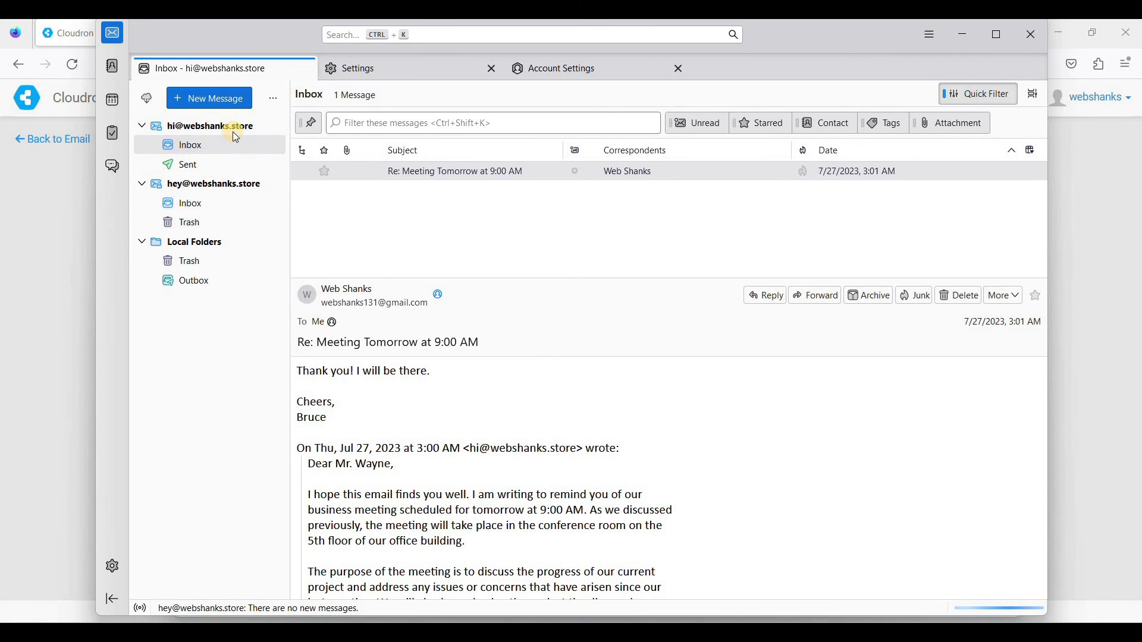
- Open the second account's empty Inbox and start a new message from it
left_click(187, 205)
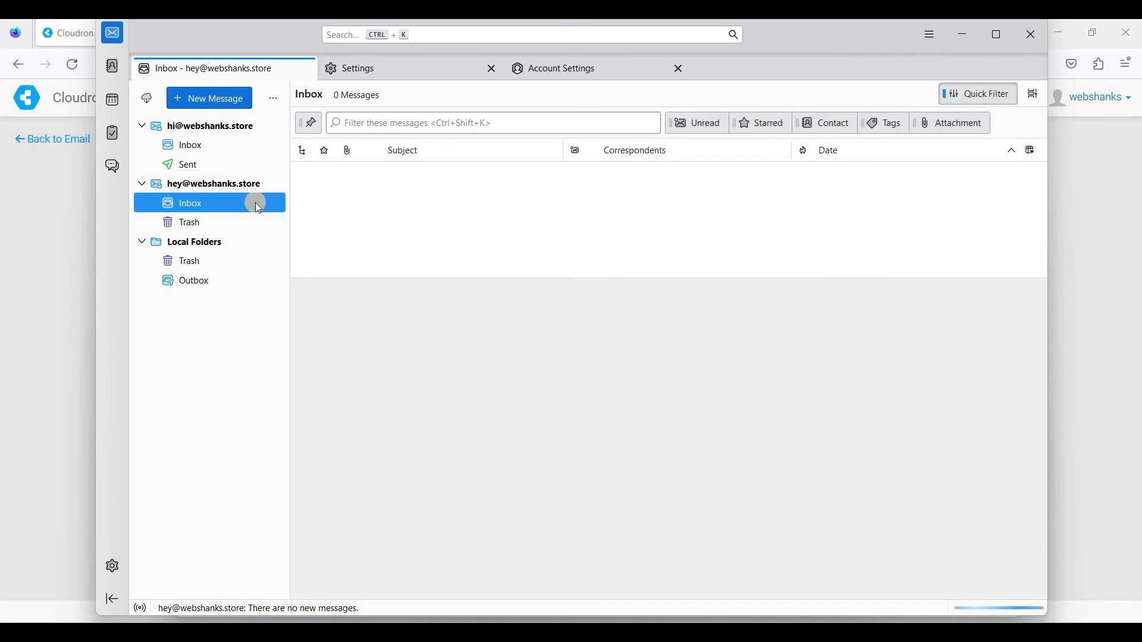
left_click(198, 99)
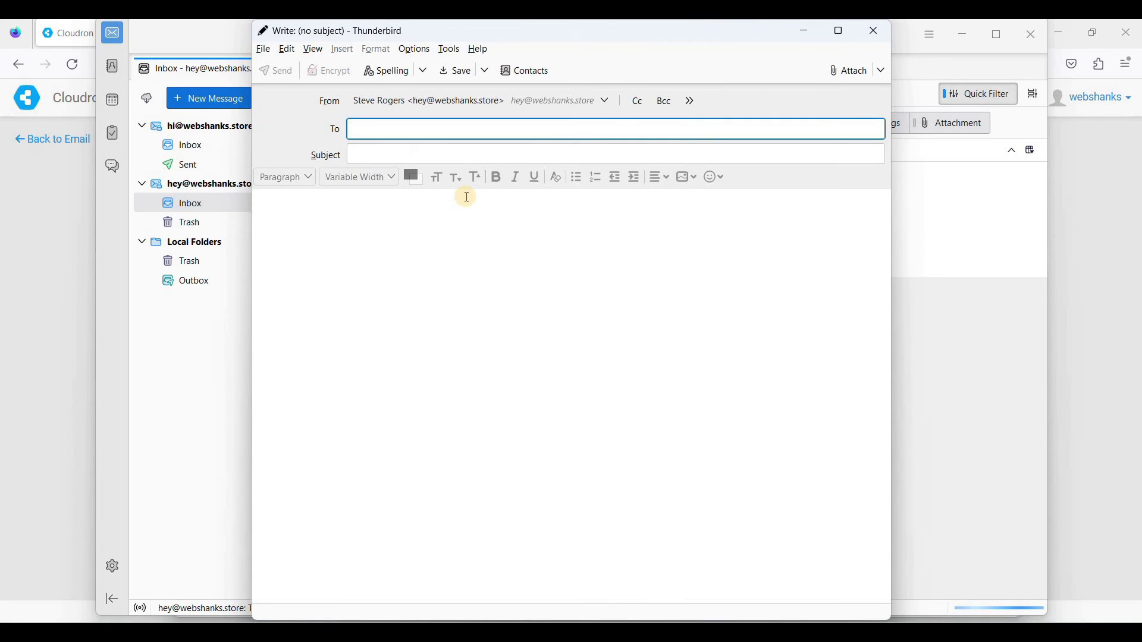
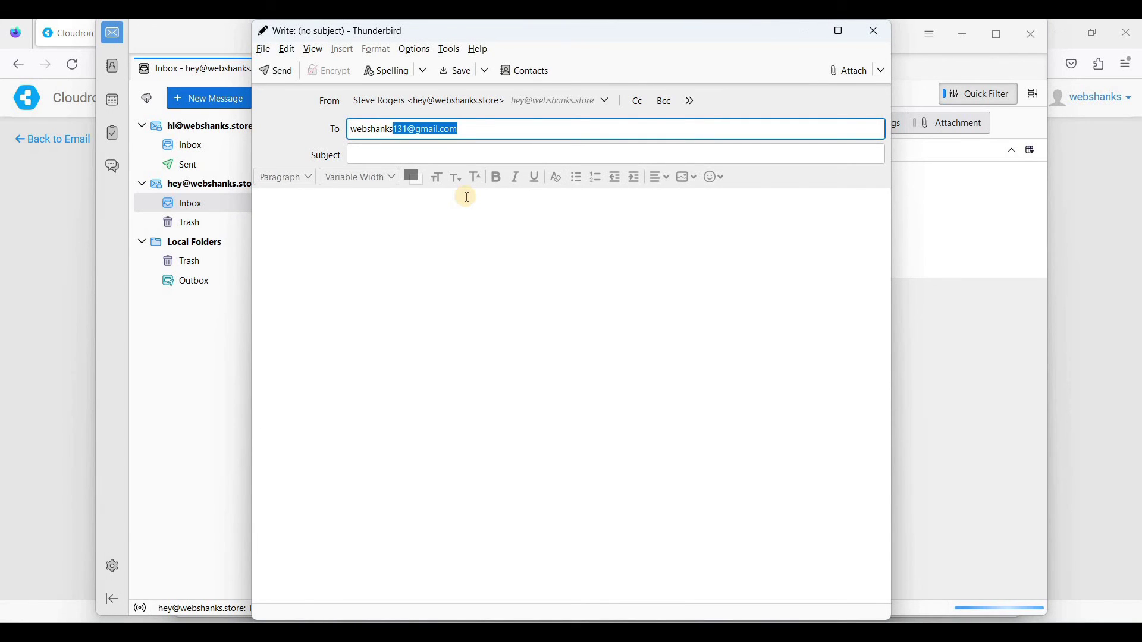
- Address the message to the suggested Gmail recipient and add a greeting subject line
key("Right")
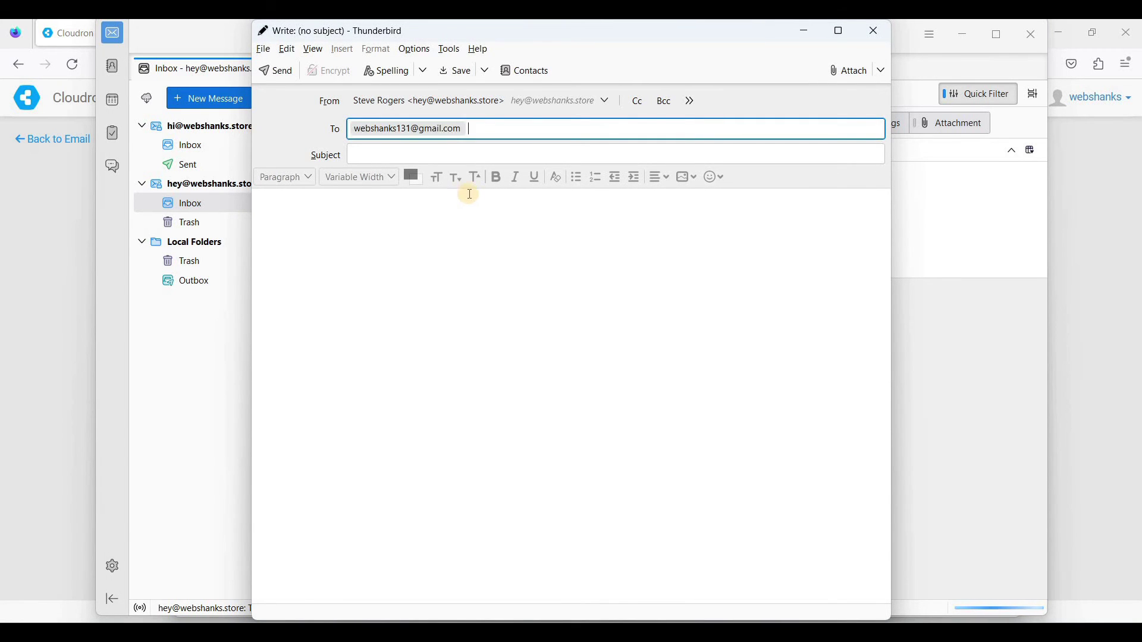
left_click(485, 151)
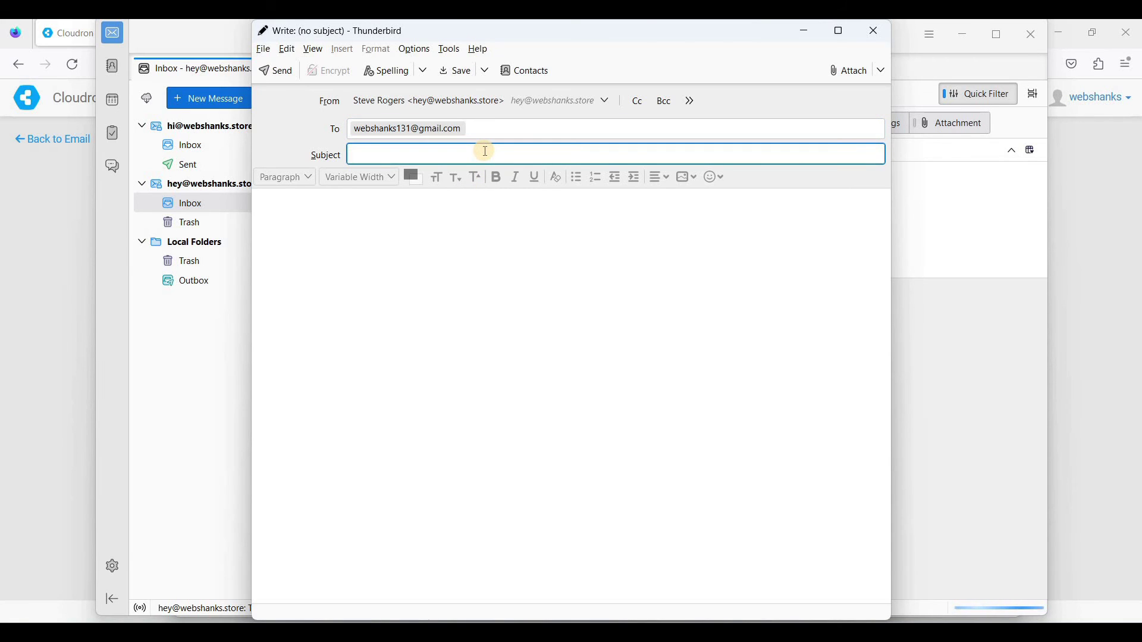
type("hey")
key("BackSpace")
key("BackSpace")
key("BackSpace")
type("Hey Bruce")
- Write the coffee-invitation body, sign off with 'Cheers,' and the sender's name, and send it
left_click(352, 244)
type("He")
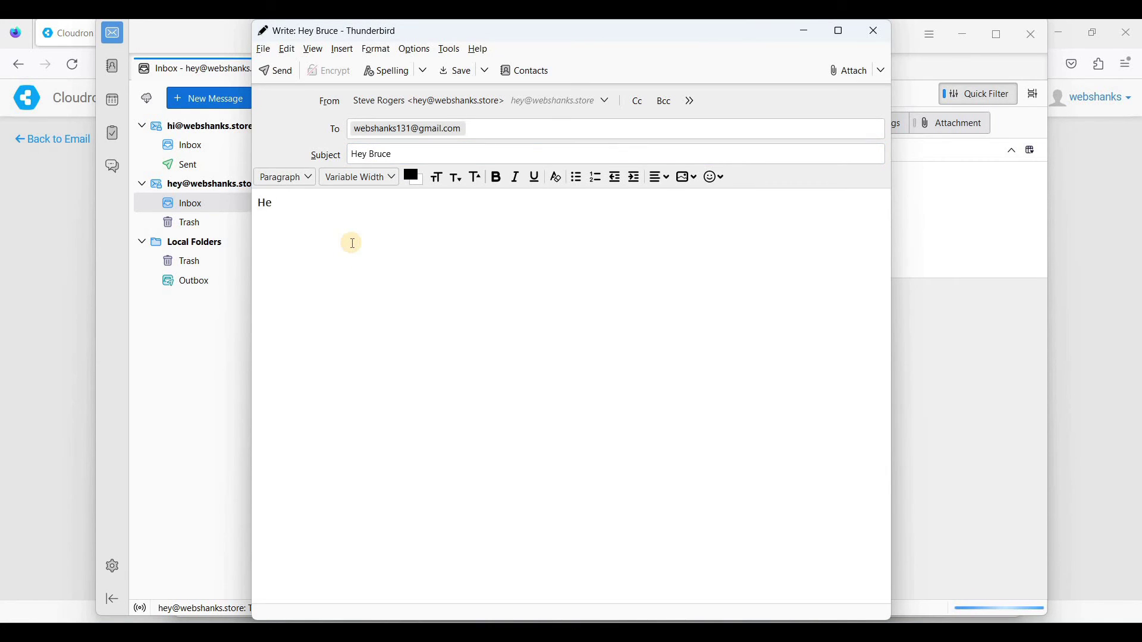
type("y")
type(" Bruc")
type("et")
type("'s have so")
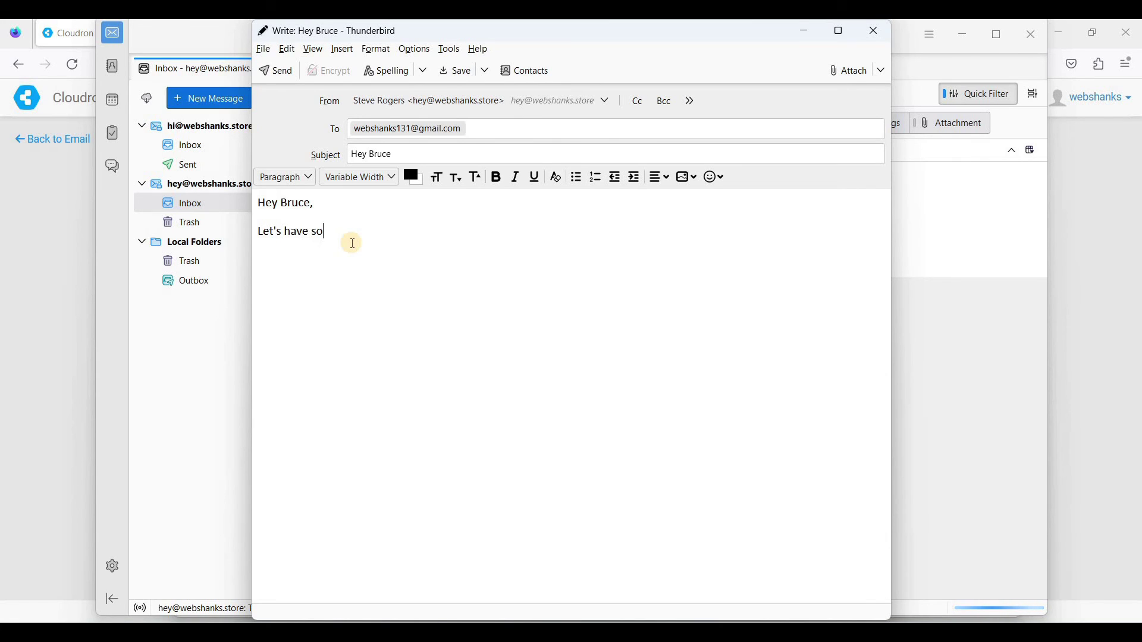
type("me coffee some time.")
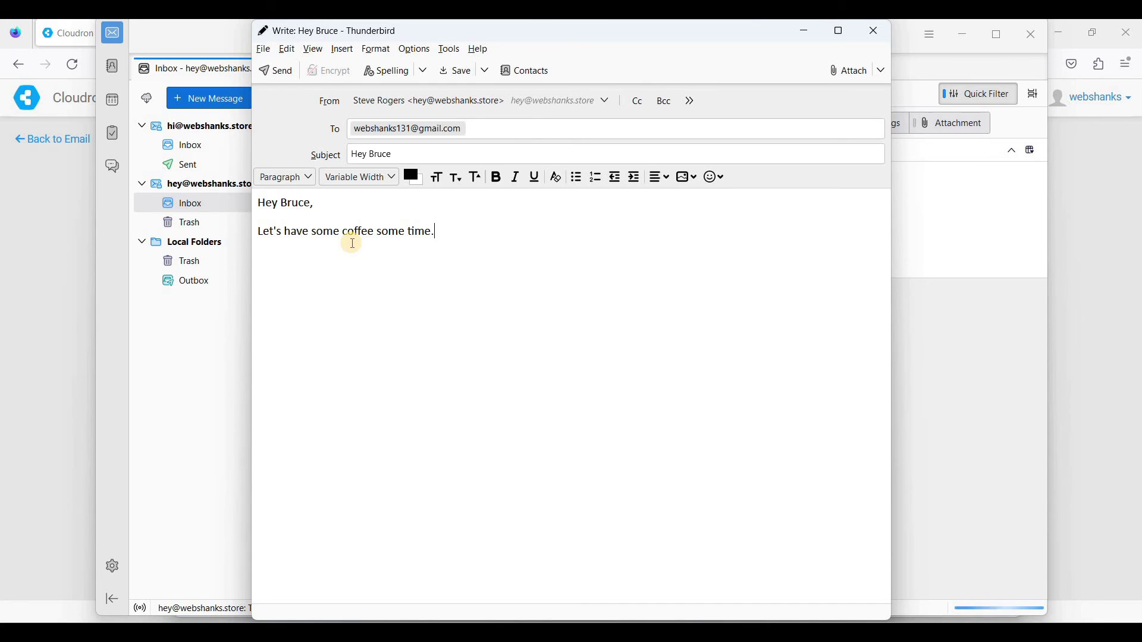
type("Cheer")
key("BackSpace")
key("BackSpace")
key("BackSpace")
key("BackSpace")
key("BackSpace")
key("BackSpace")
type("Cheers,")
key("Return")
type("Steve")
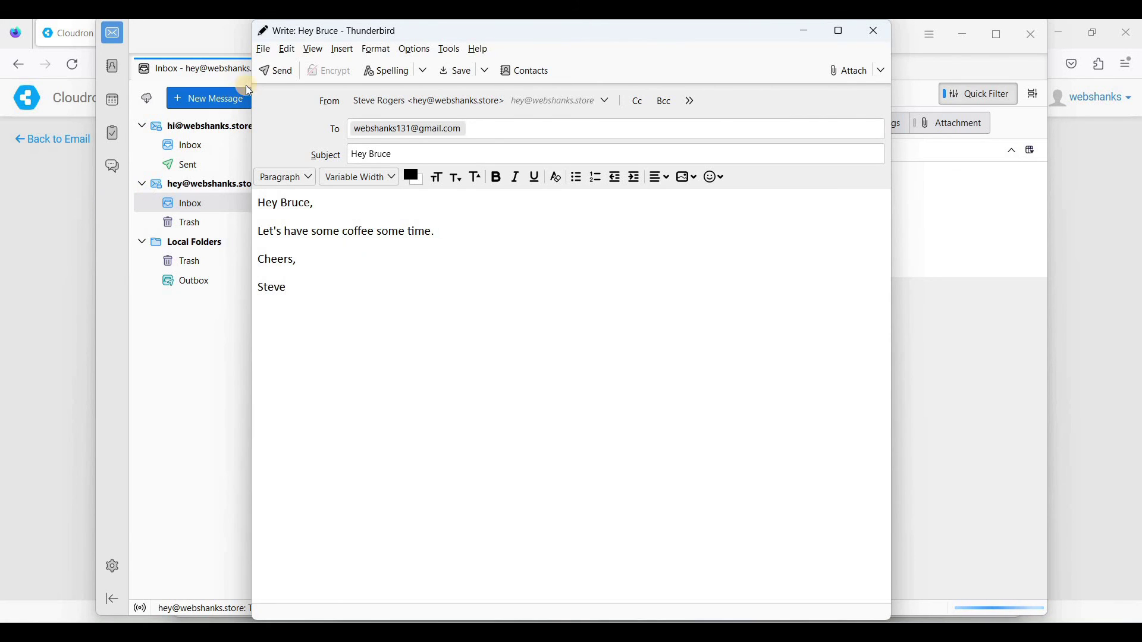
left_click(280, 75)
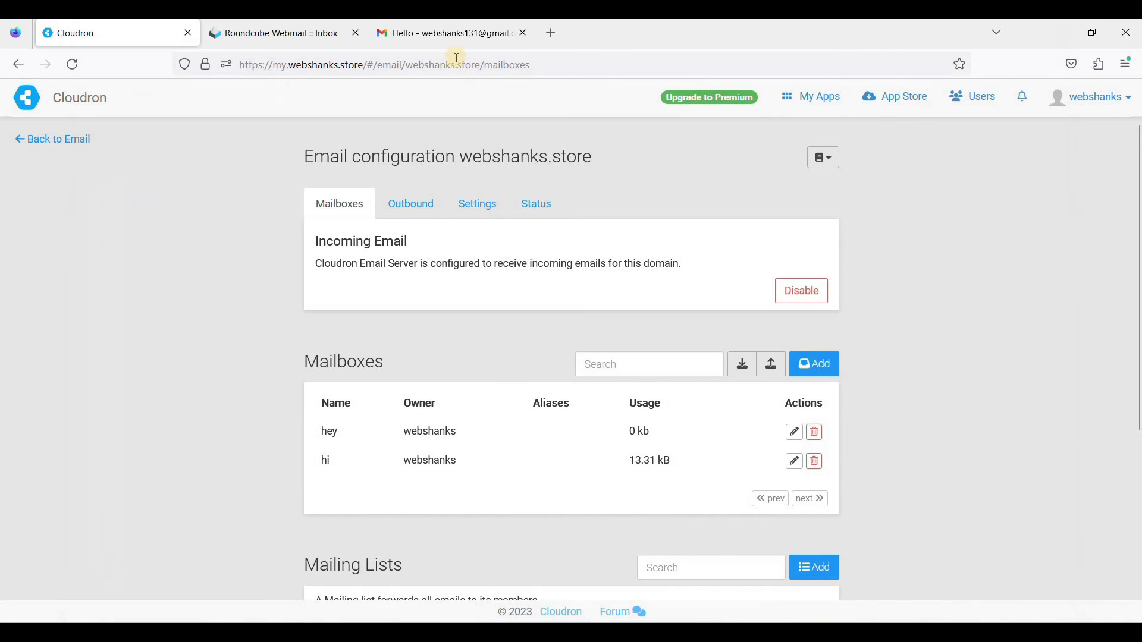
- Open the newly arrived coffee-invitation email in the Gmail inbox, then return to Thunderbird
key("alt+Tab")
left_click(443, 34)
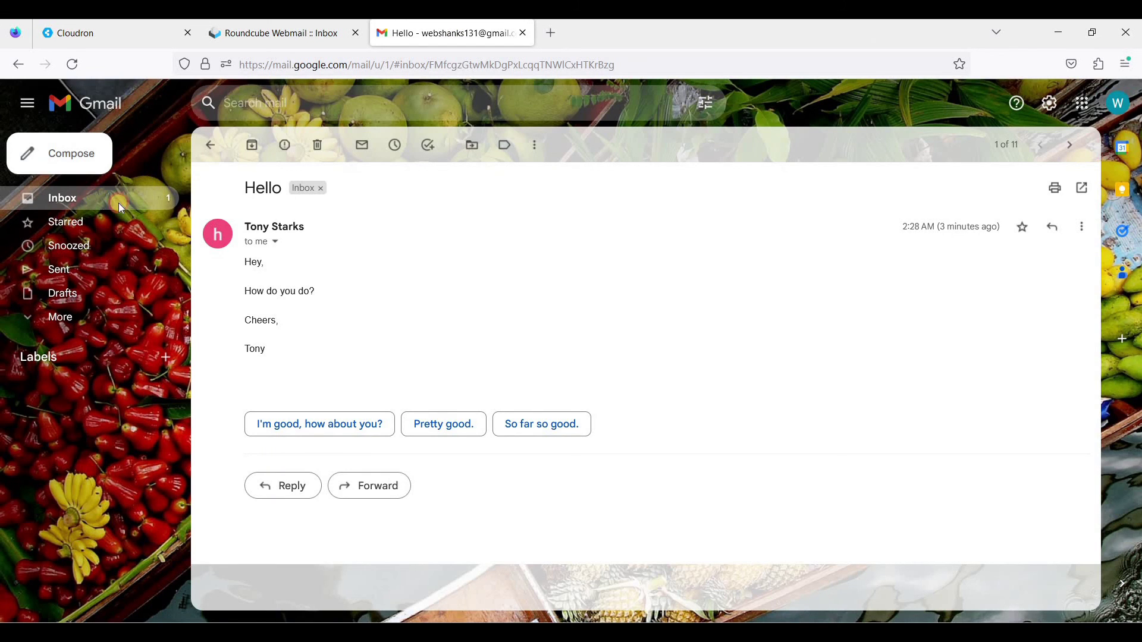
left_click(112, 199)
left_click(428, 227)
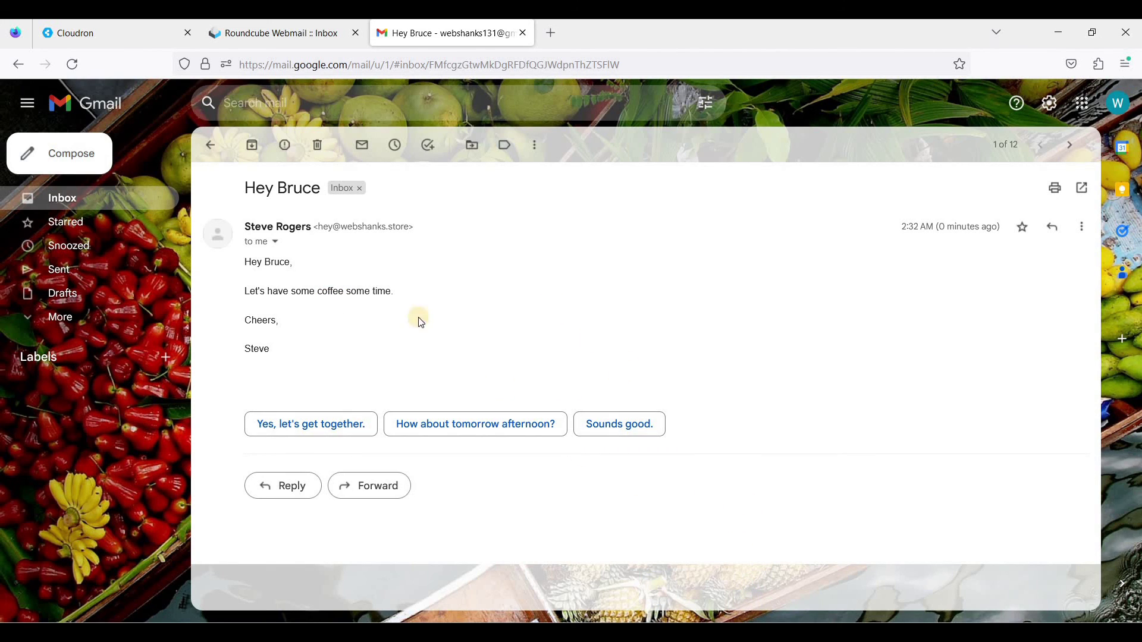
key("alt+Tab")
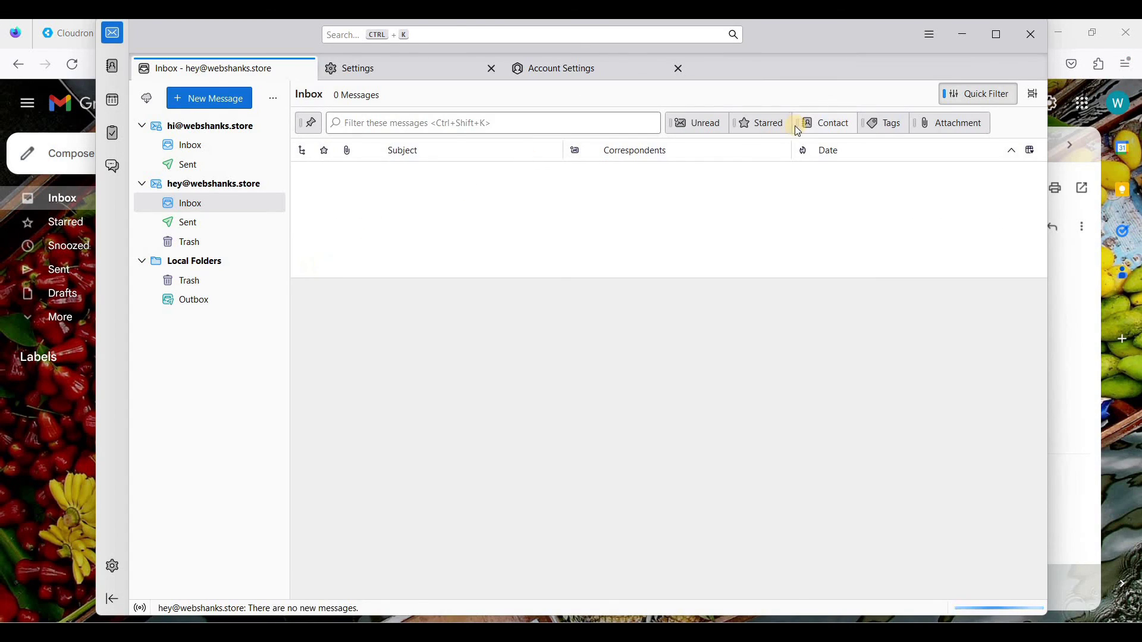